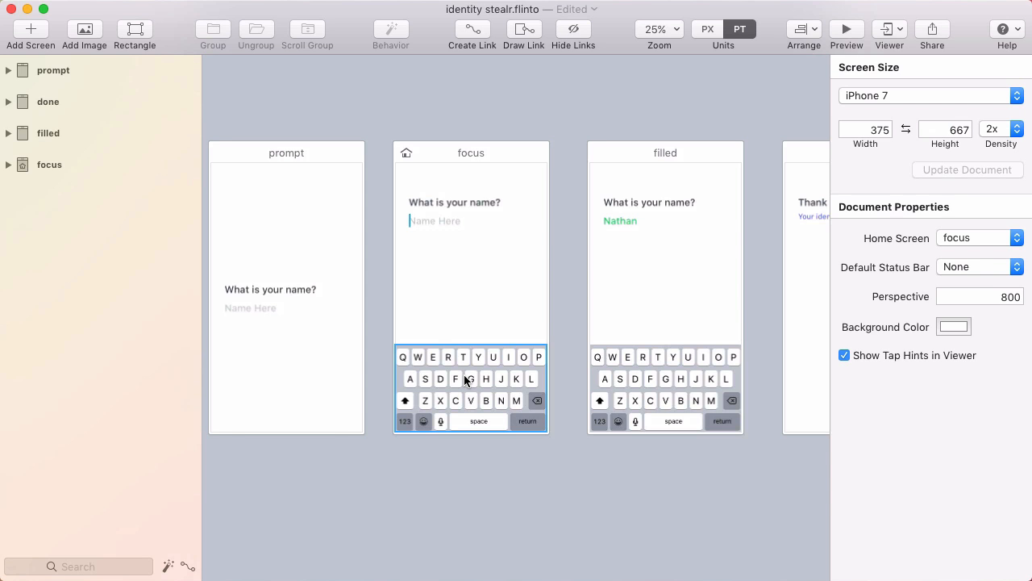
Make the prompt screen the home screen of the document
drag(441, 379, 489, 374)
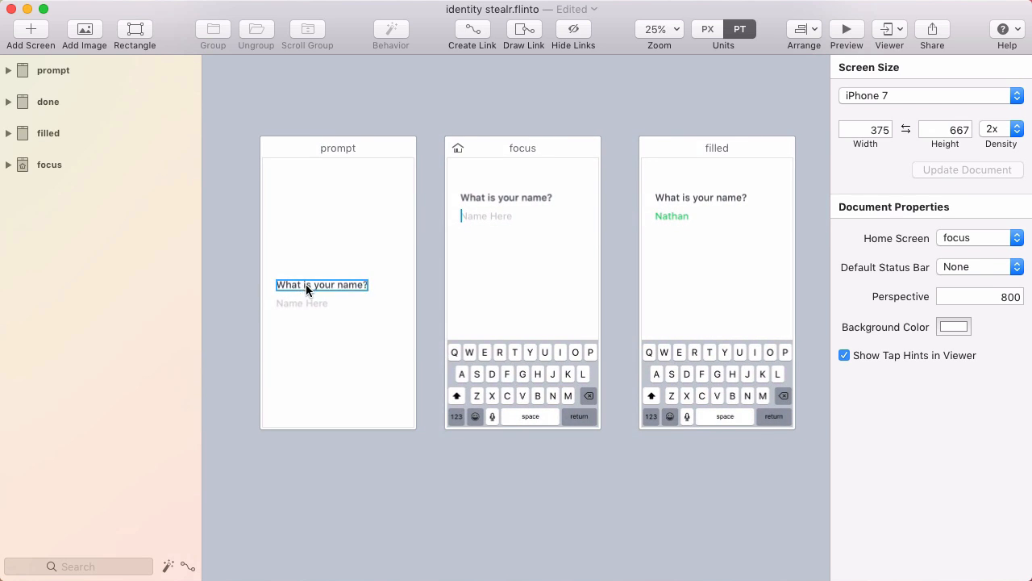
click(319, 180)
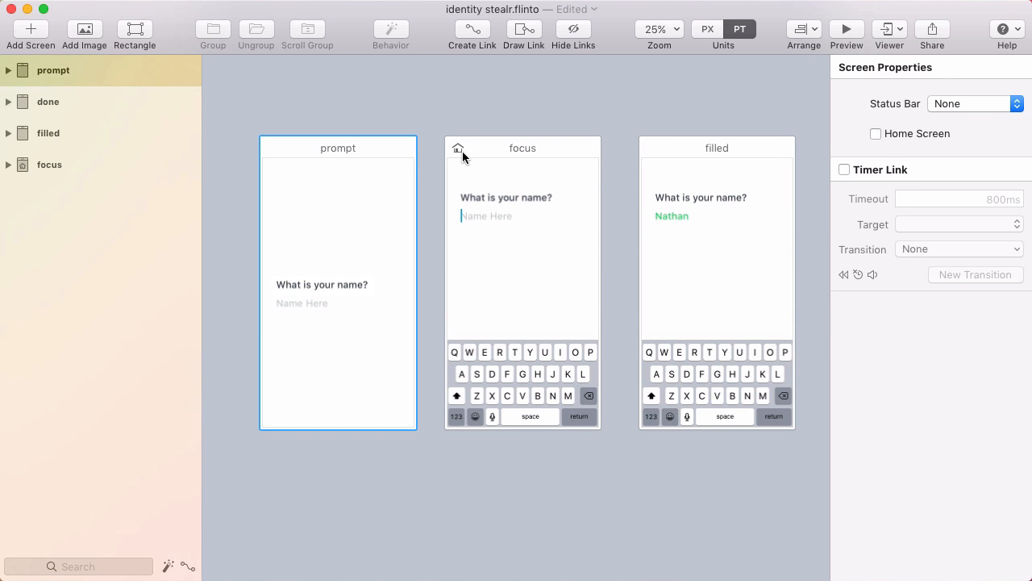
click(899, 140)
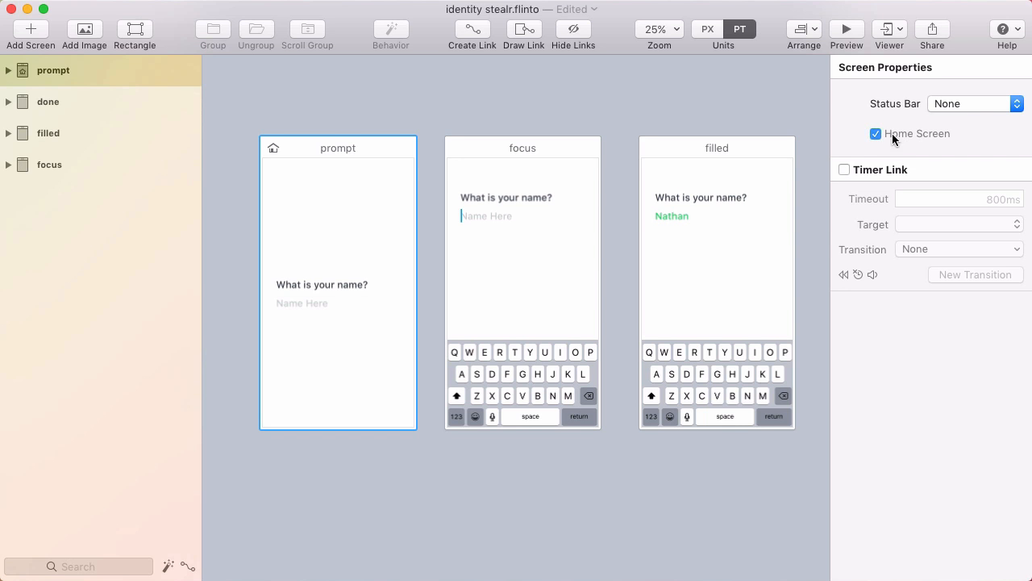
Draw a tap link over the prompt screen's Name Here text to the focus screen and create a new transition for it
scroll(325, 206, right, 1)
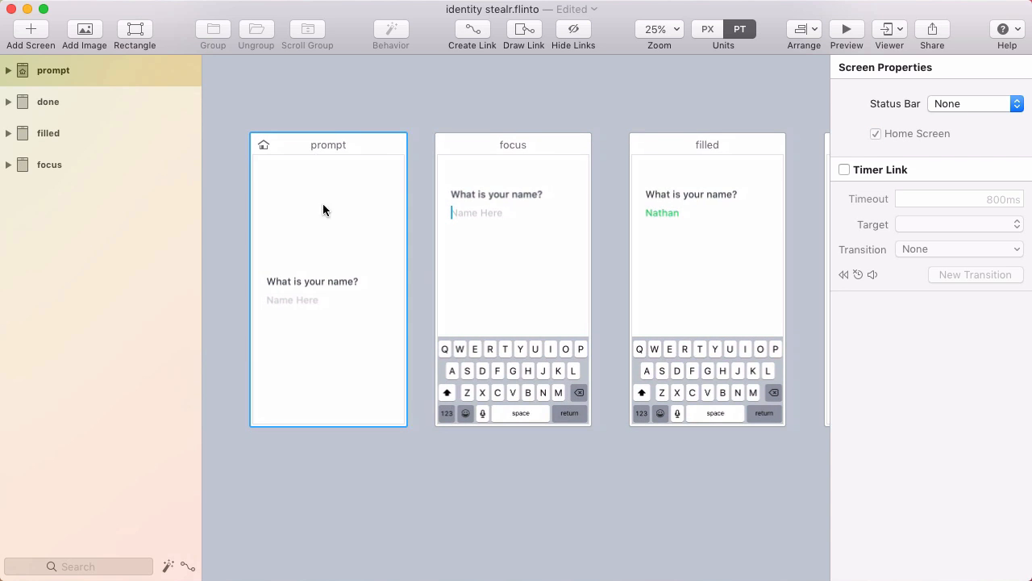
click(293, 299)
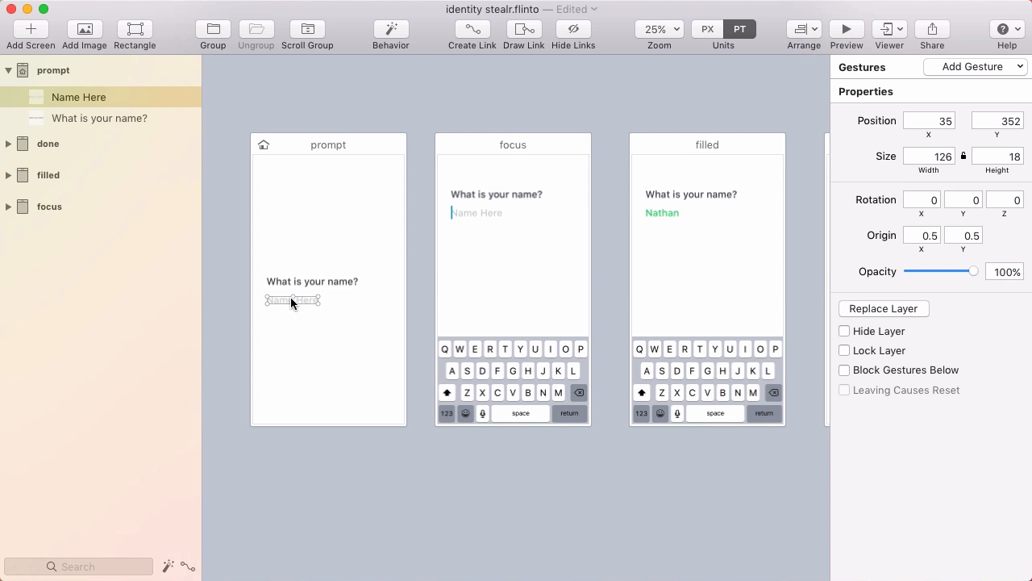
click(300, 312)
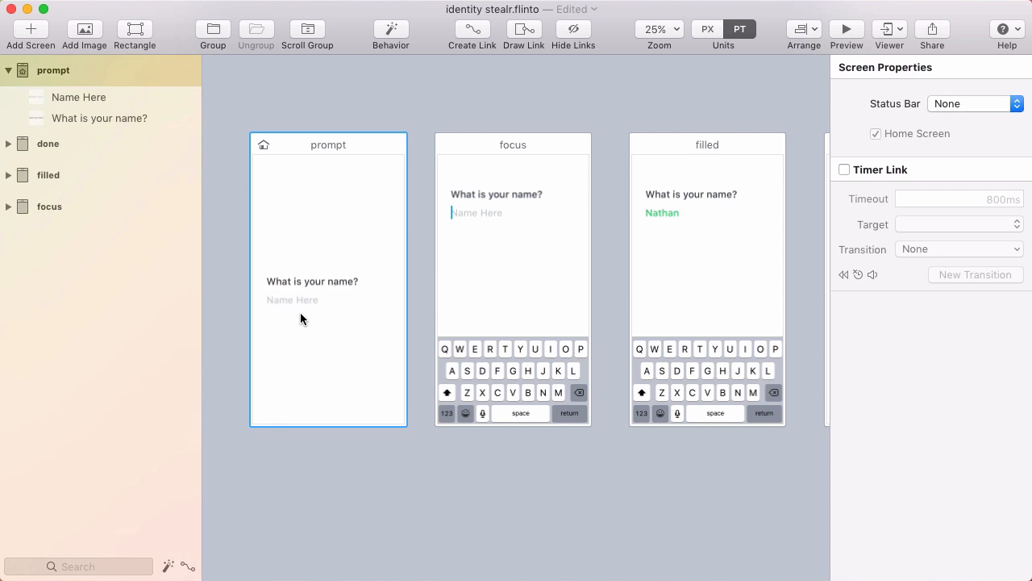
click(510, 28)
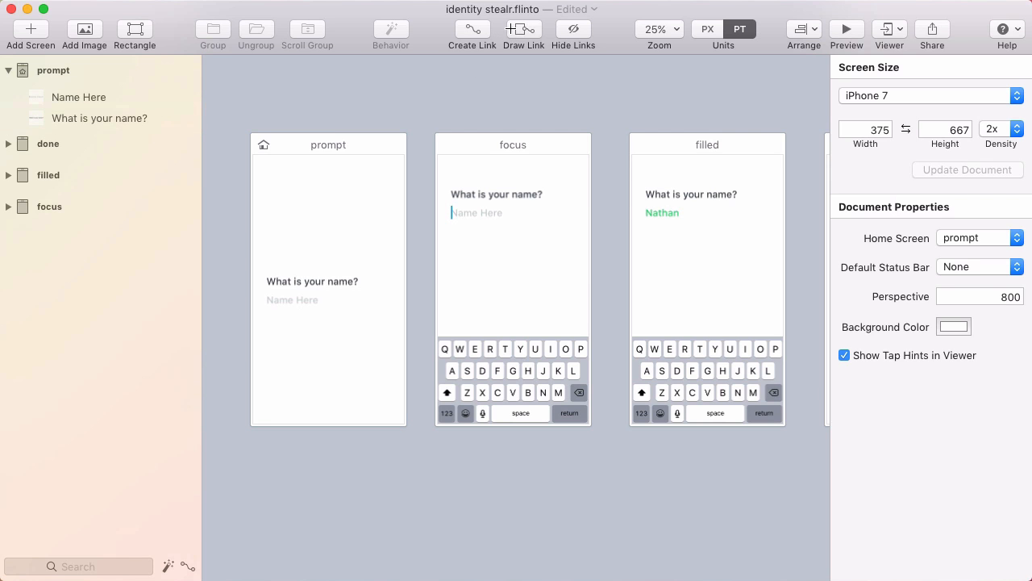
mouse_move(257, 288)
mouse_down()
mouse_move(332, 314)
mouse_move(506, 252)
mouse_up()
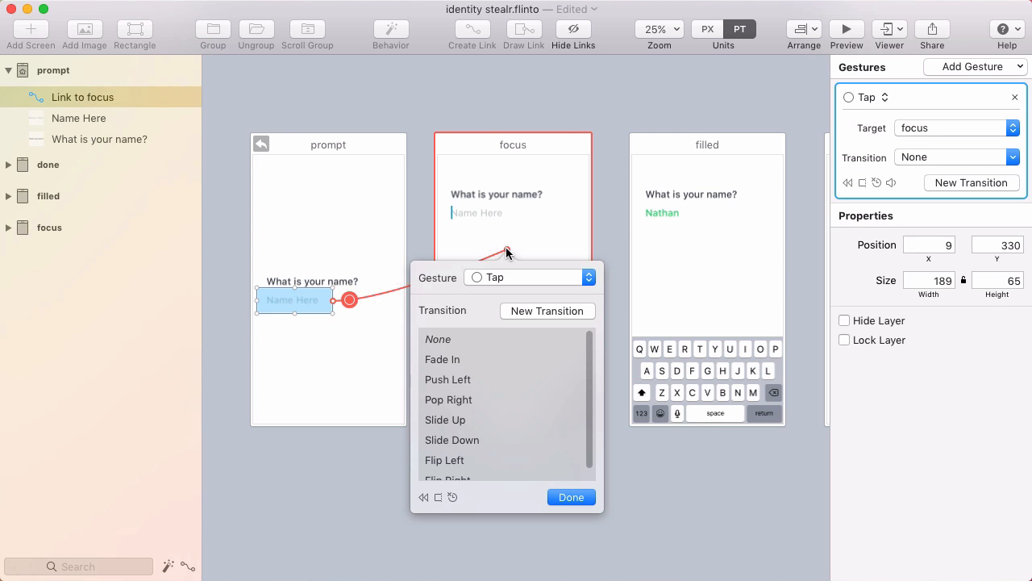
click(521, 314)
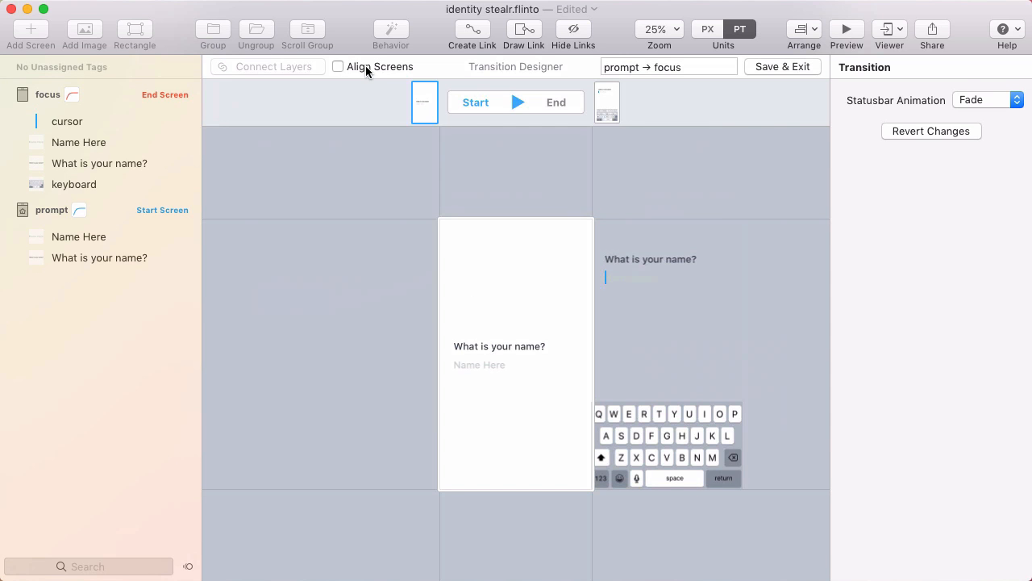
Align the focus screen with the prompt screen in the transition
drag(678, 354, 590, 325)
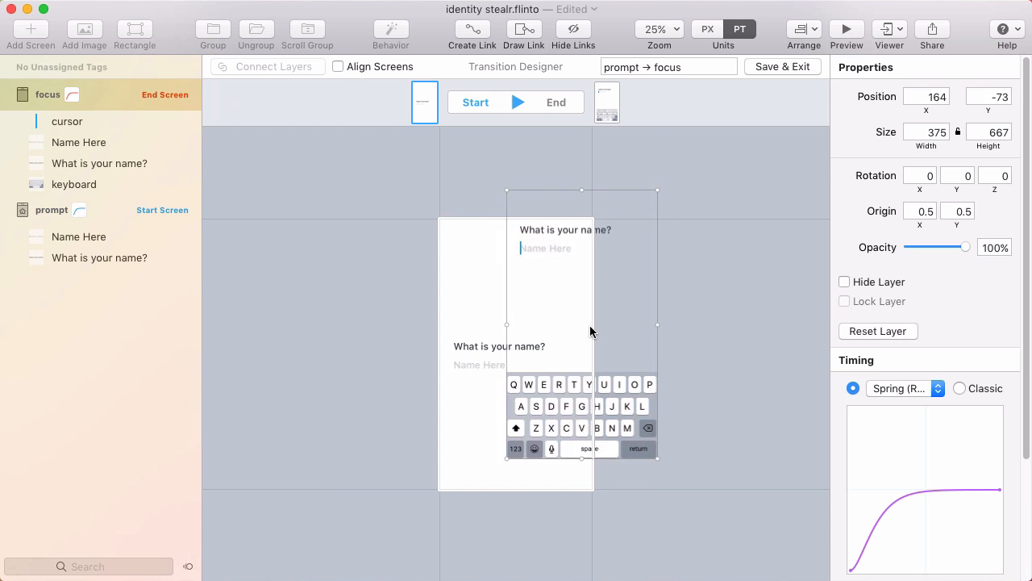
click(352, 65)
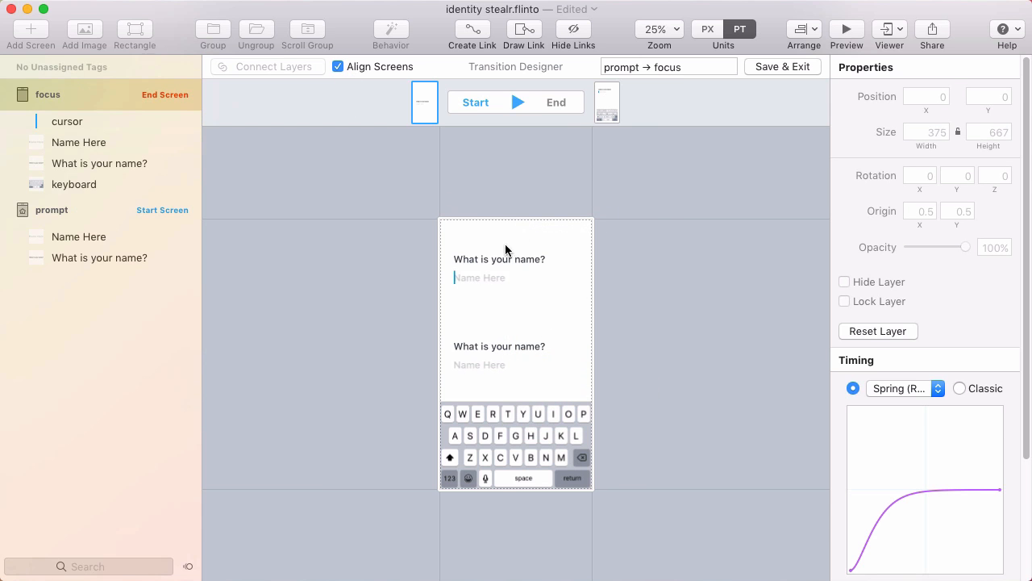
click(641, 360)
Move the keyboard layer straight down below the screen to Y 667 in the start state, and preview the transition both ways
scroll(639, 359, down, 1)
drag(637, 357, 643, 314)
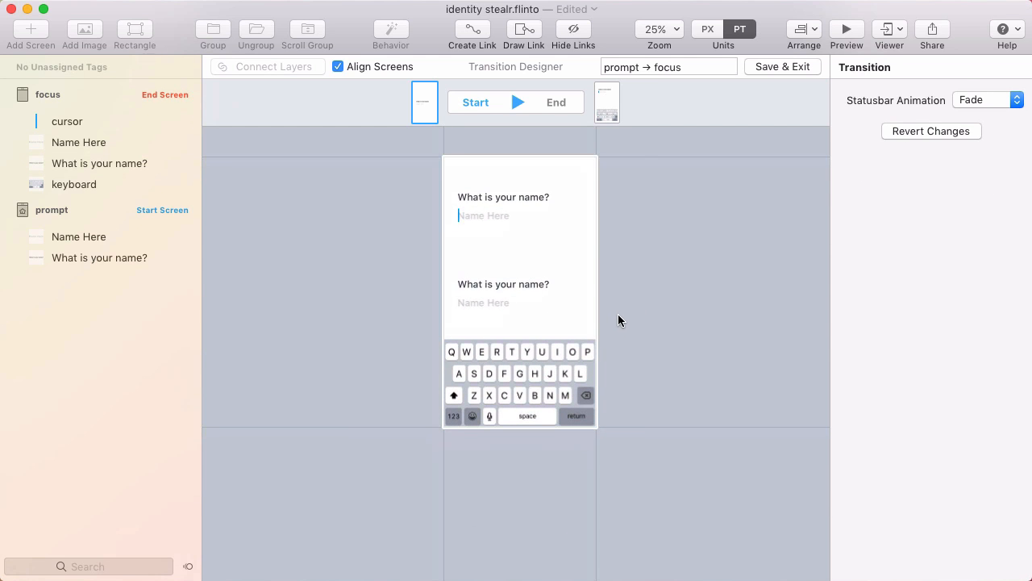
drag(537, 348, 535, 435)
click(515, 100)
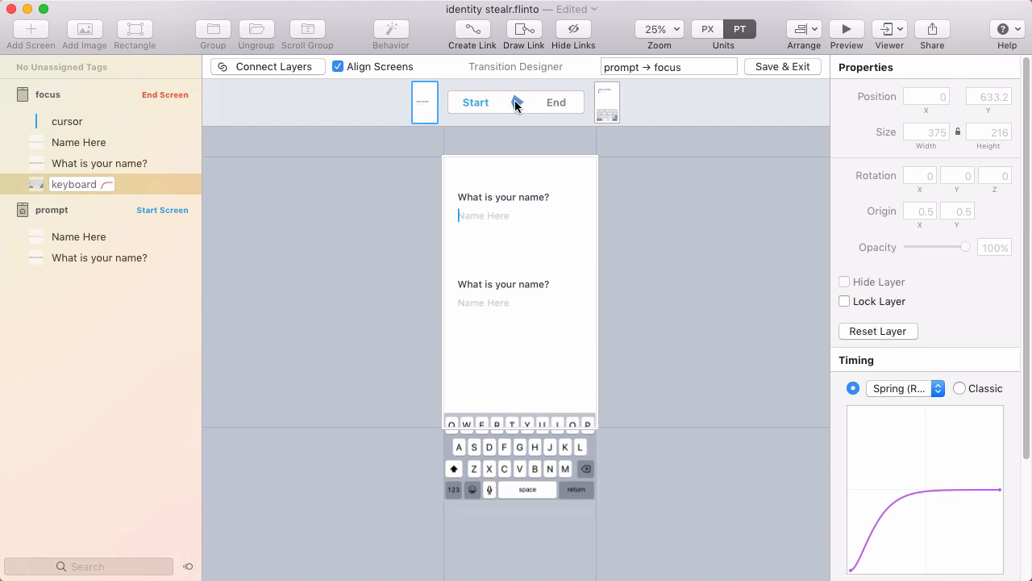
click(516, 103)
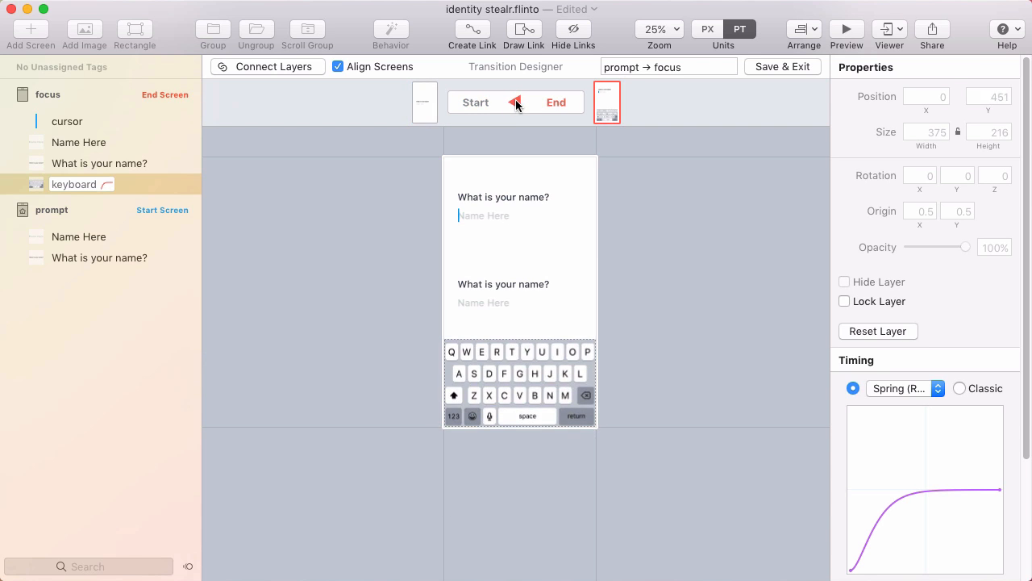
click(516, 104)
click(516, 104)
click(517, 100)
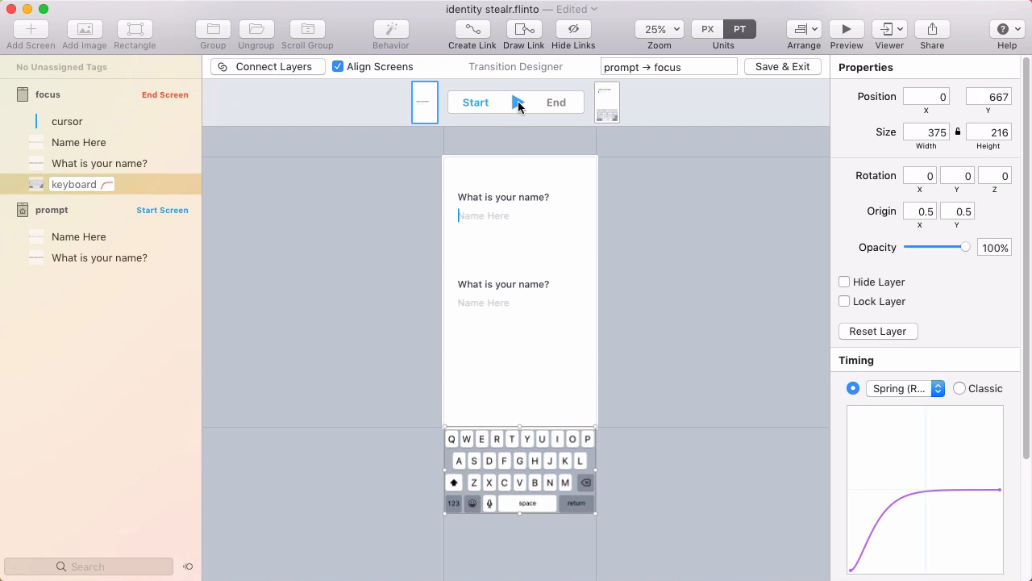
Connect the "What is your name?" layers of focus and prompt with each other, and likewise their Name Here layers
click(510, 198)
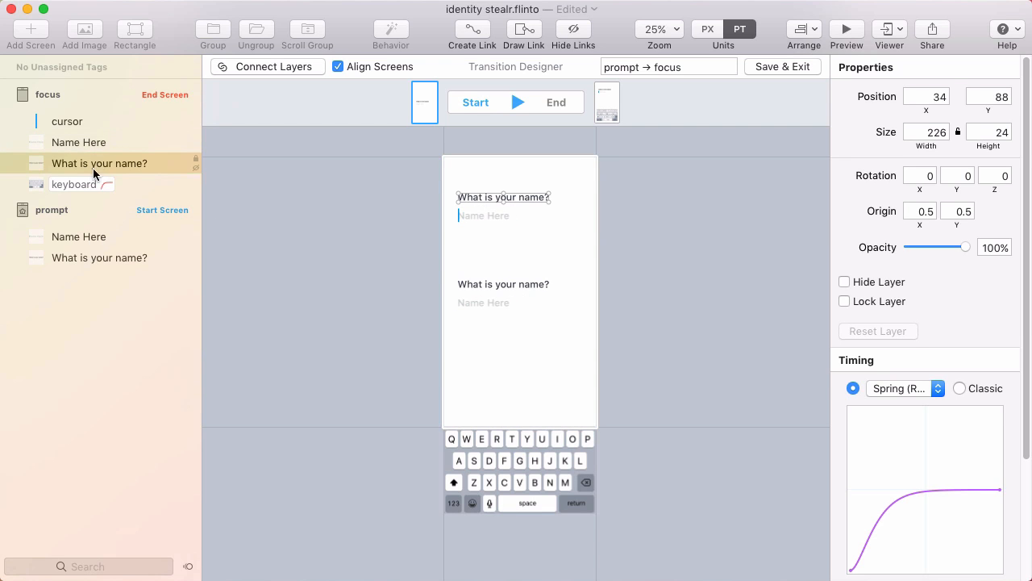
super+click(109, 258)
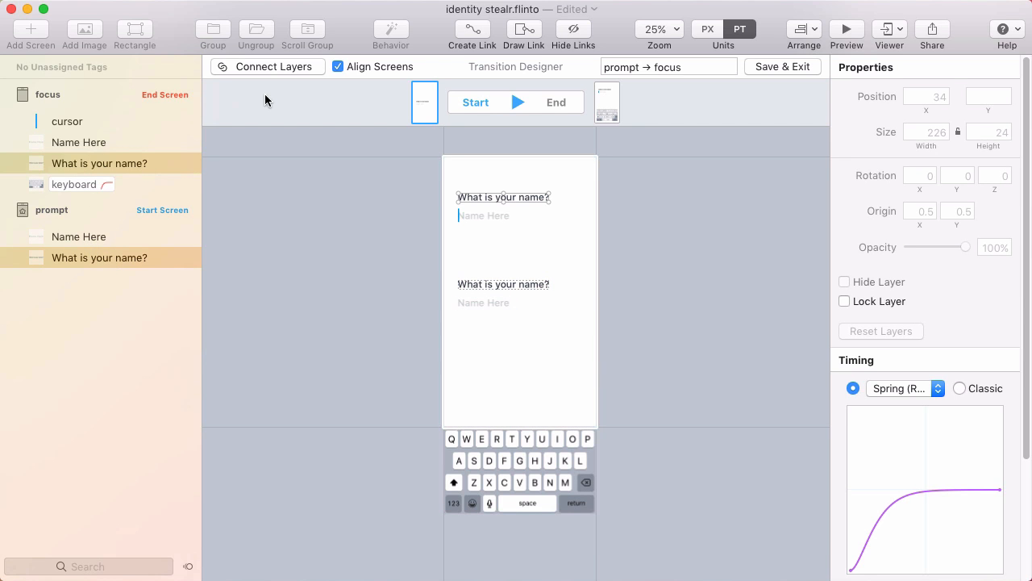
click(262, 66)
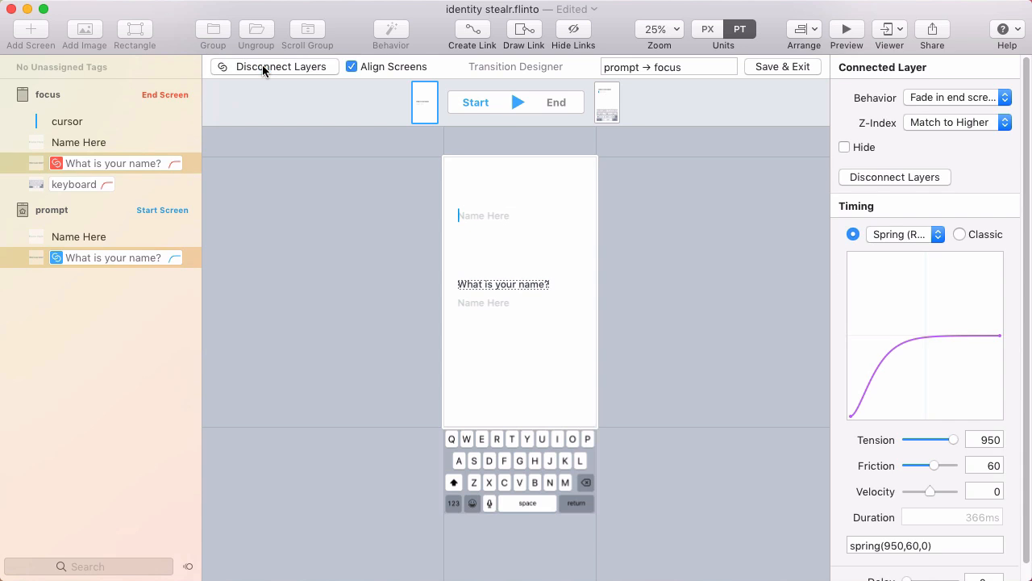
click(94, 237)
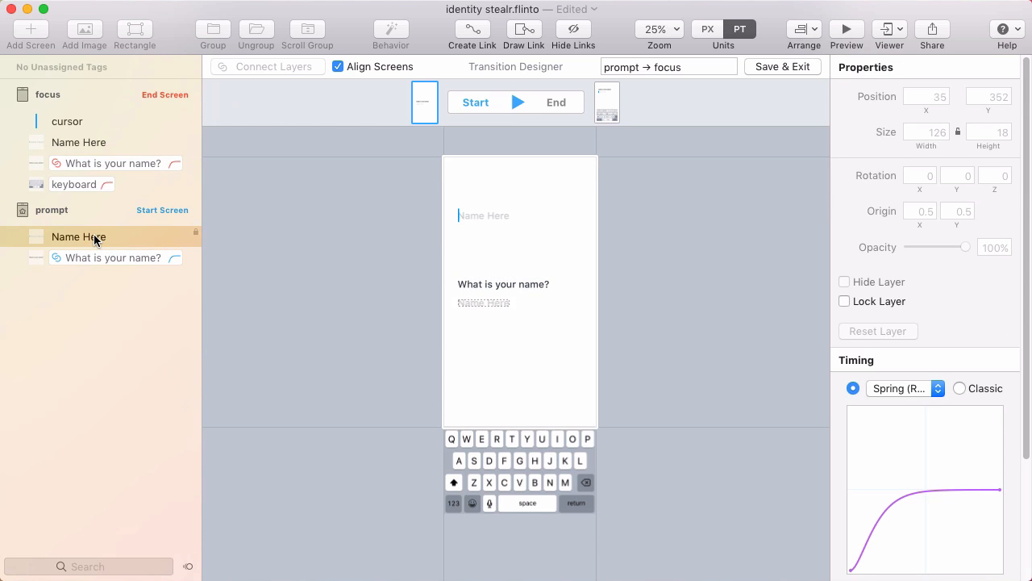
super+click(92, 145)
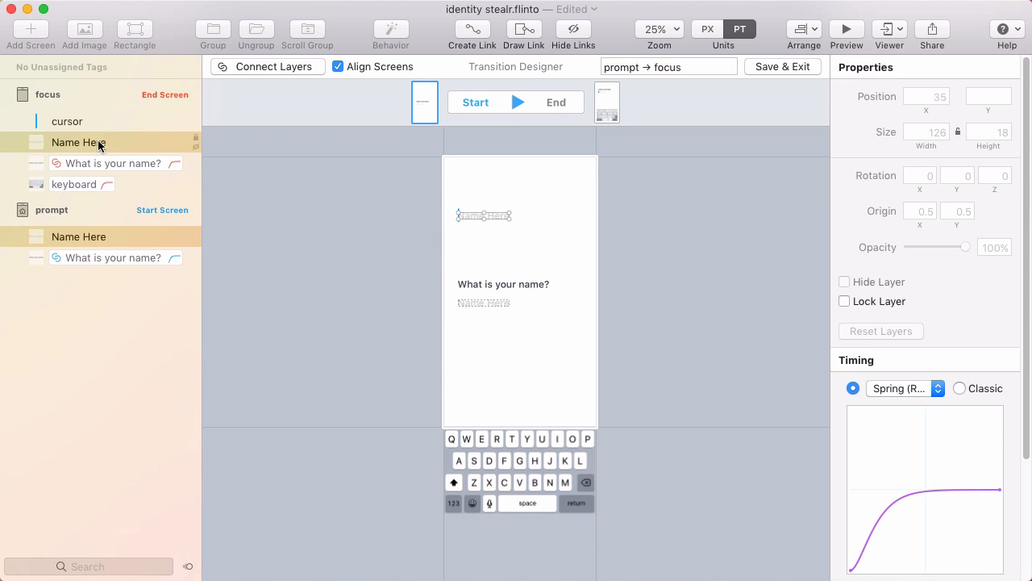
click(263, 68)
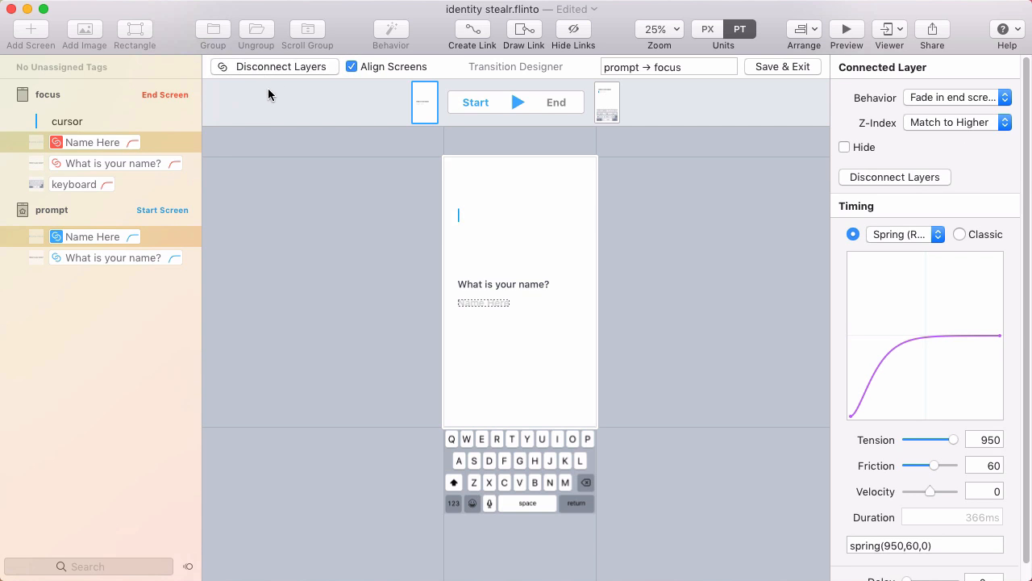
Set the behavior of the connected Name Here and "What is your name?" layers to Hide in end screen
super+click(125, 165)
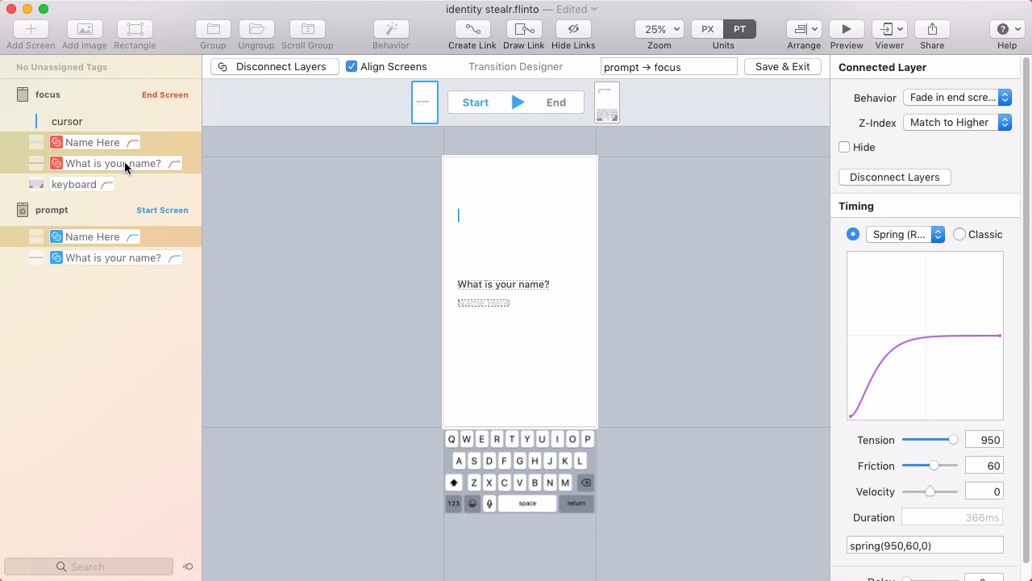
super+click(168, 240)
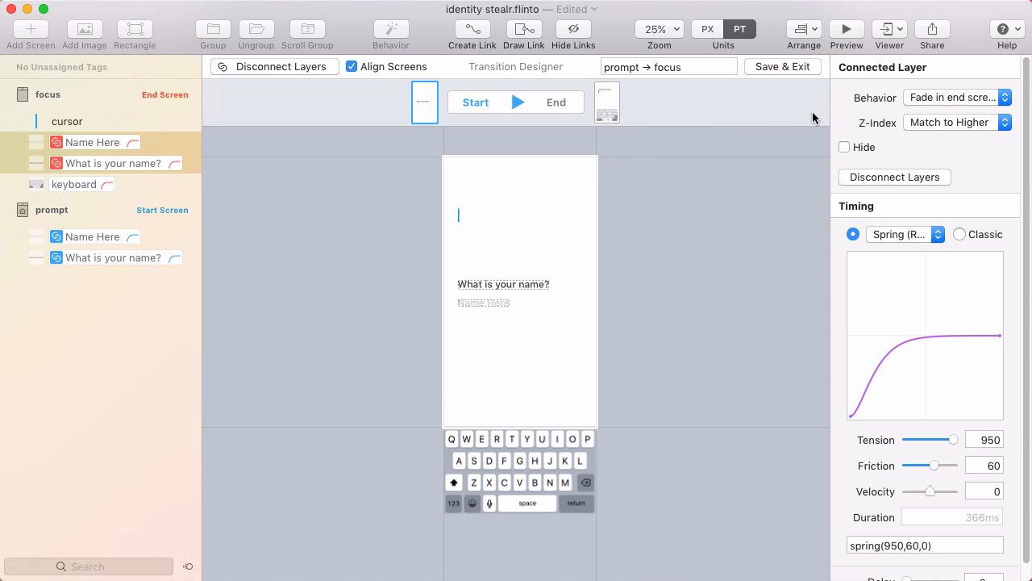
click(947, 98)
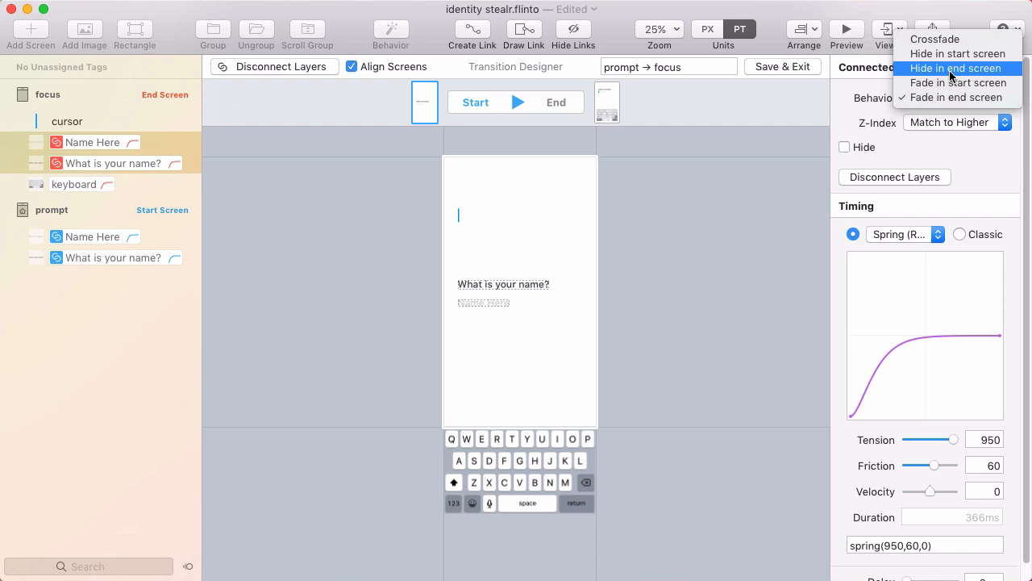
click(951, 71)
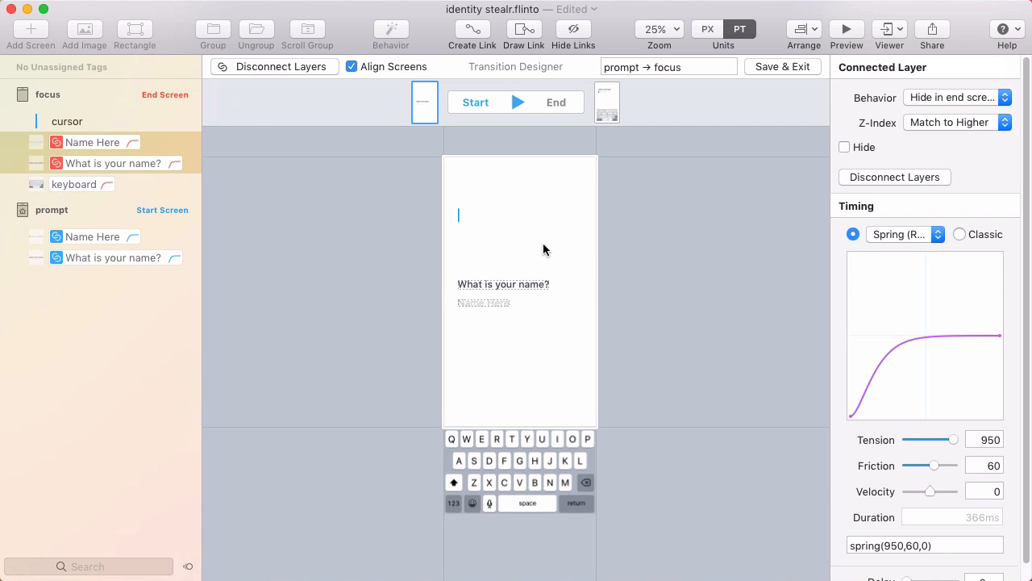
Play the transition back and forth to examine how the connected text layers and the keyboard move
click(502, 285)
key(space)
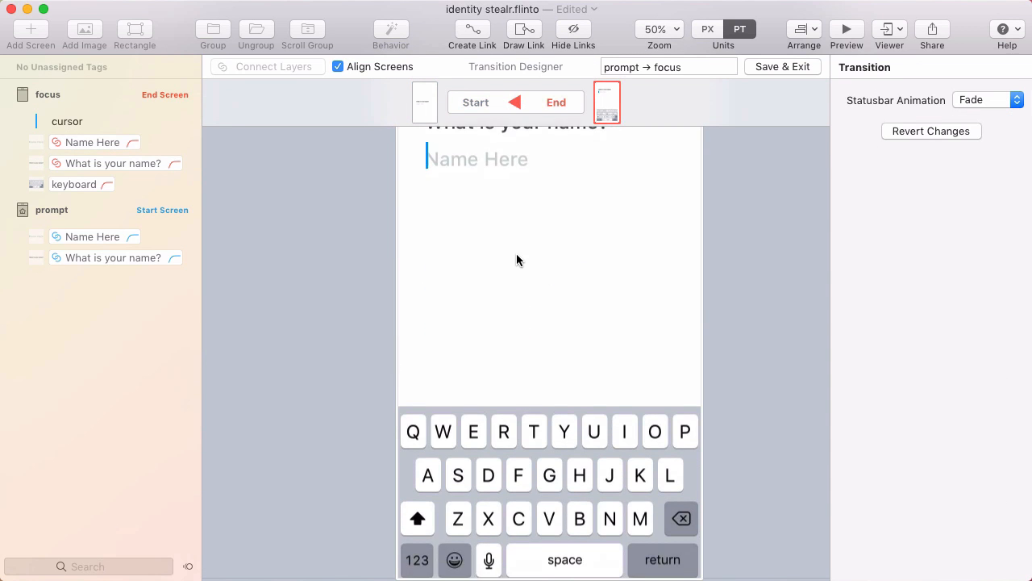
drag(534, 196, 525, 294)
key(super+minus)
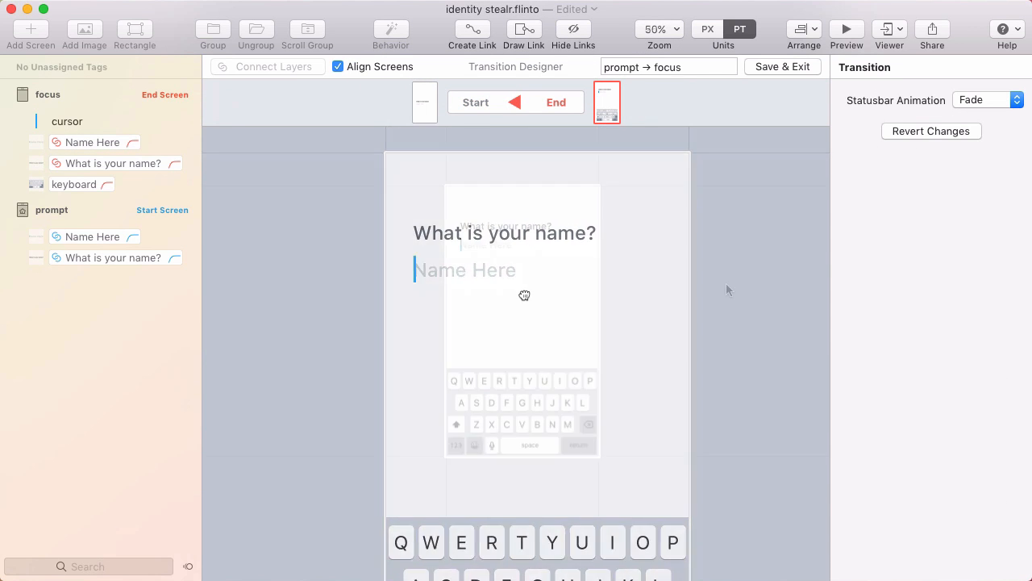
key(space)
key(space)
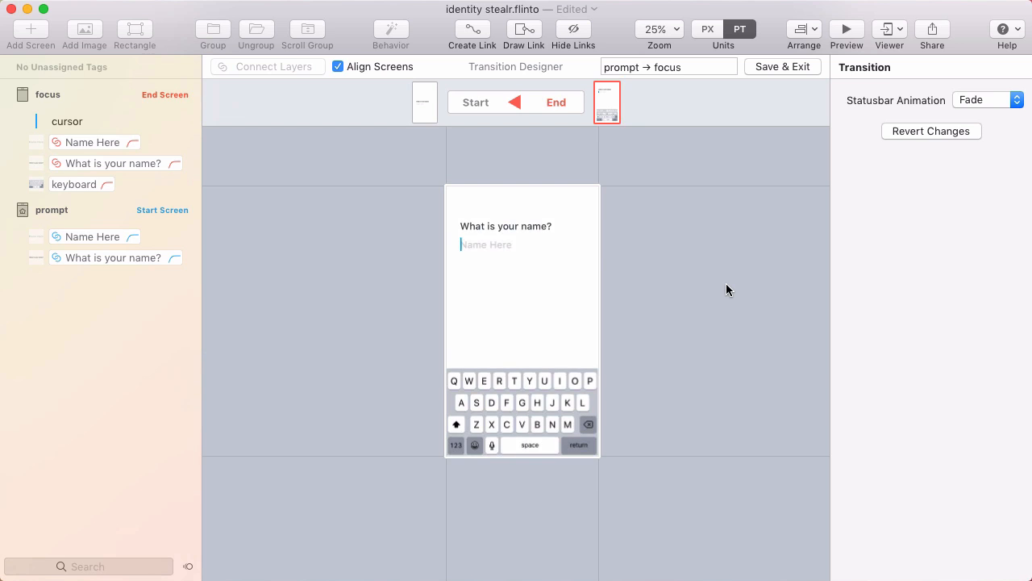
key(space)
key(space)
Move the cursor layer down onto the prompt's Name Here text at X 34, Y 342 in the start state, and preview the transition
click(461, 245)
key(space)
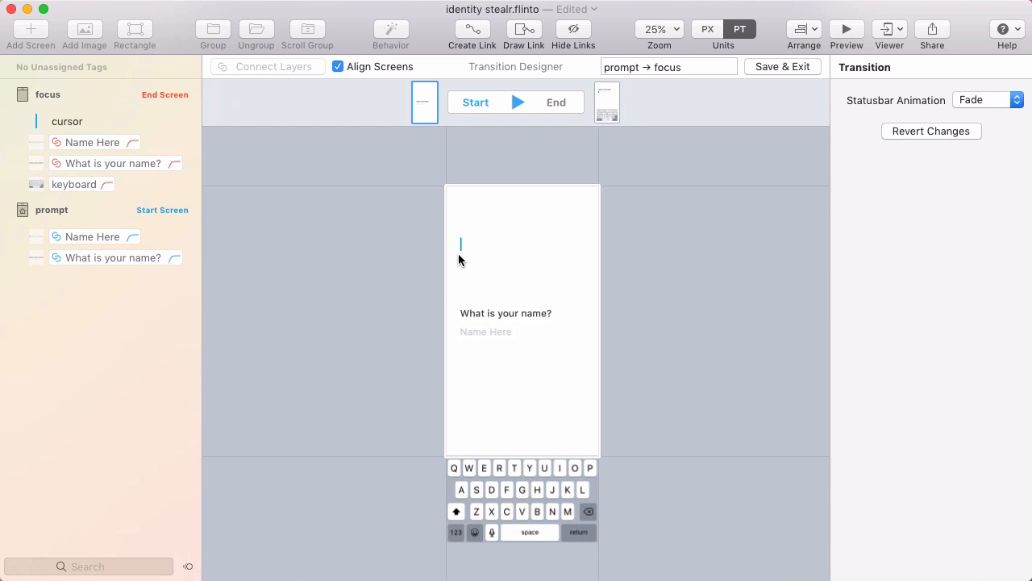
drag(460, 245, 482, 330)
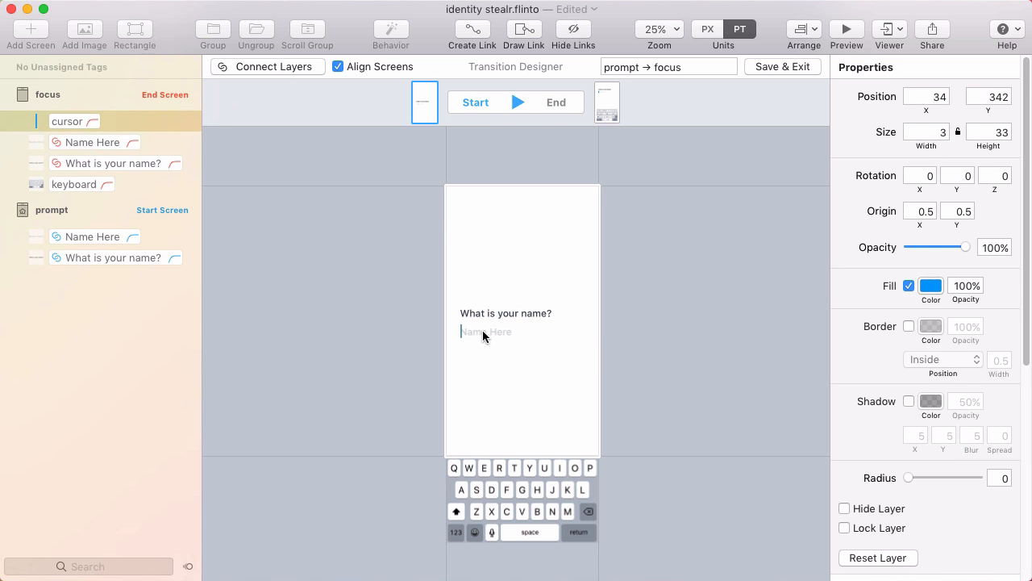
key(space)
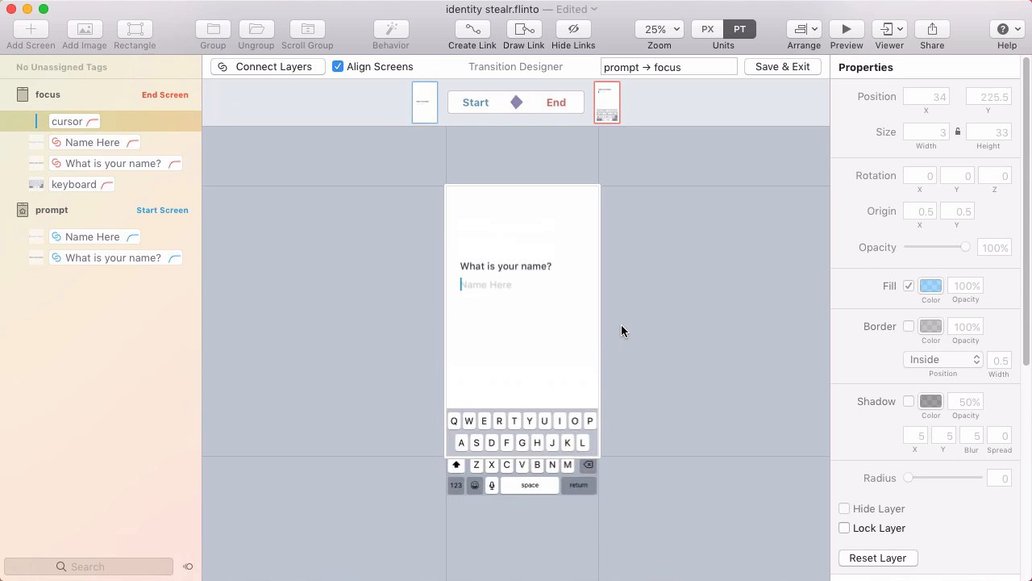
key(space)
key(space)
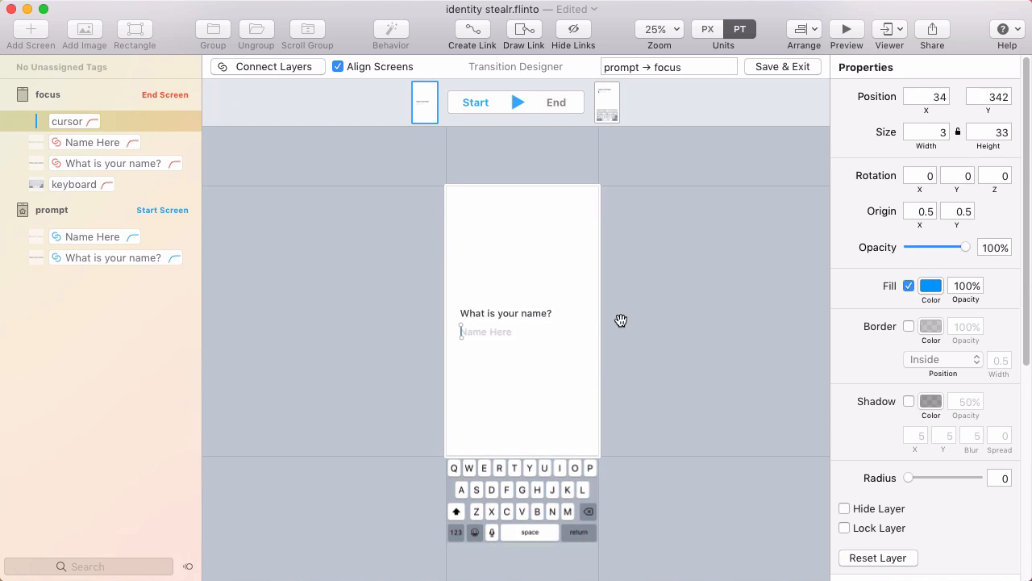
key(space)
Make the cursor layer fully transparent in the start state by lowering its opacity, and preview the transition
click(461, 332)
drag(956, 245, 805, 248)
click(709, 264)
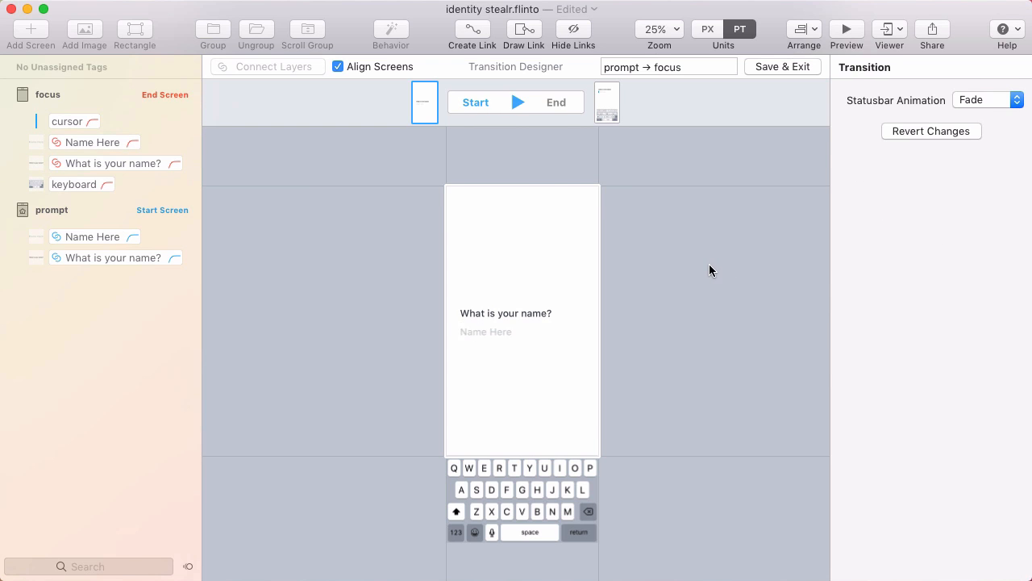
key(space)
Rename the prompt-to-focus transition as "reveal keyboard" and save it
triple_click(698, 68)
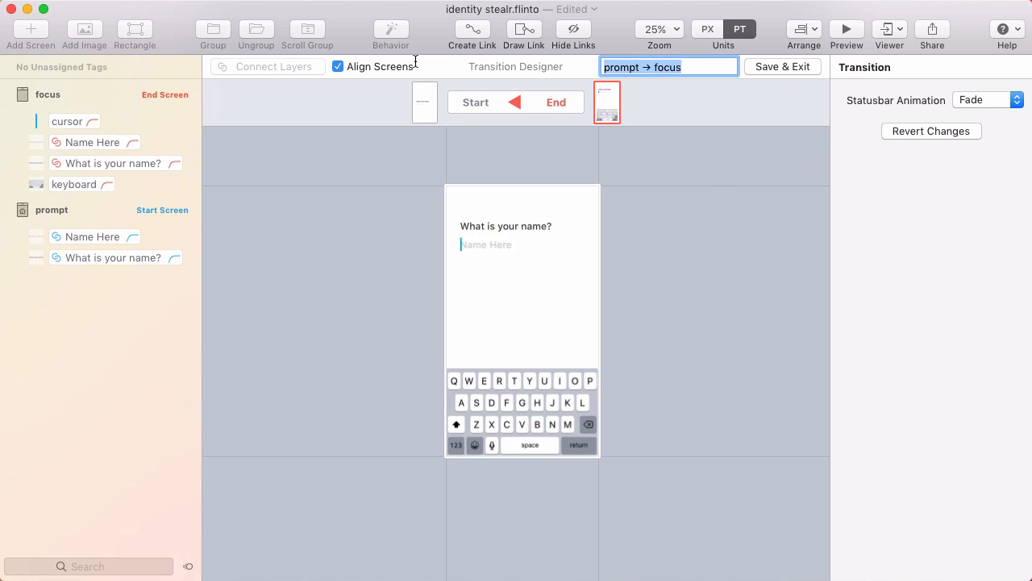
text(reveal ke)
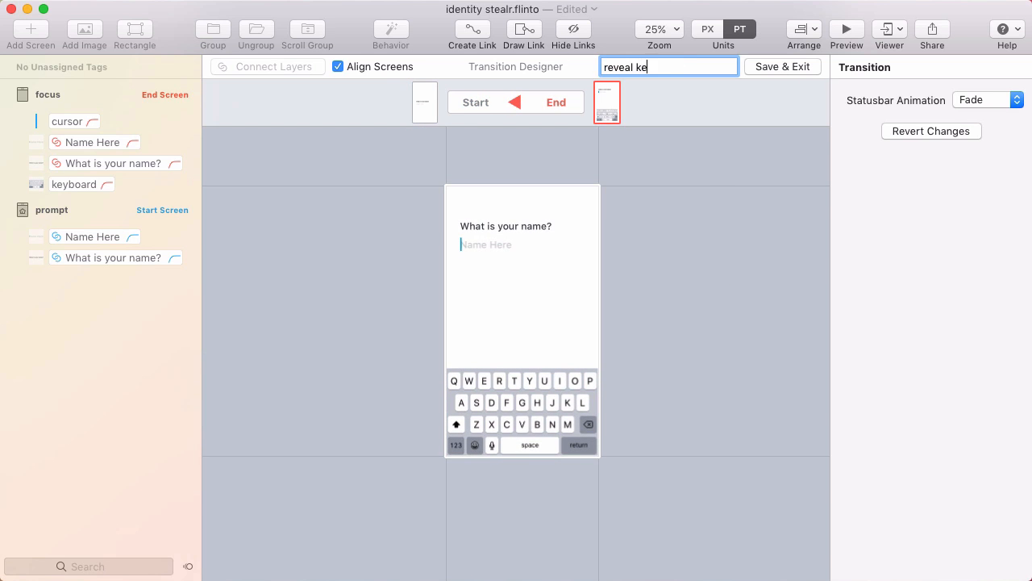
text(yboard)
click(771, 67)
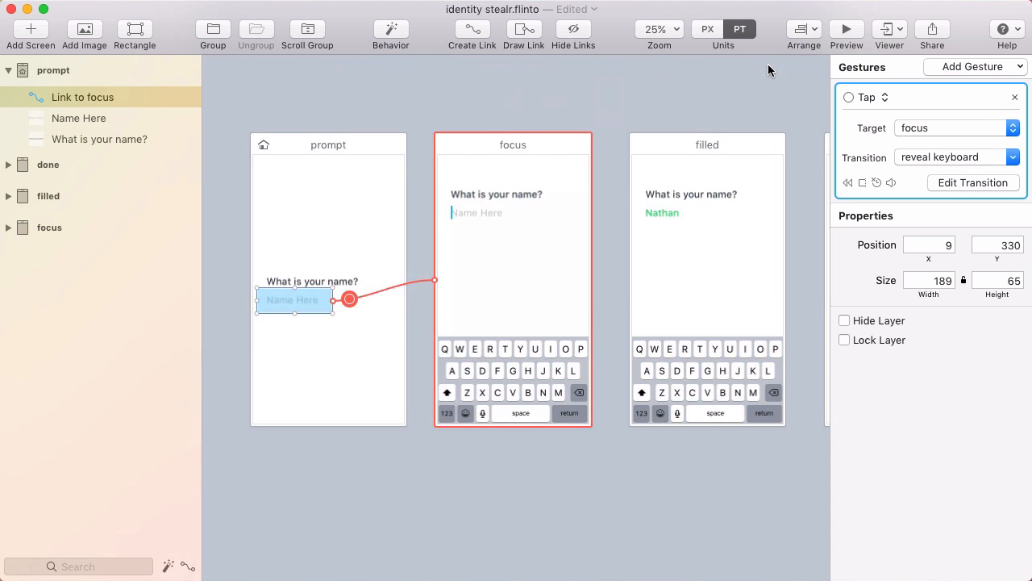
click(322, 100)
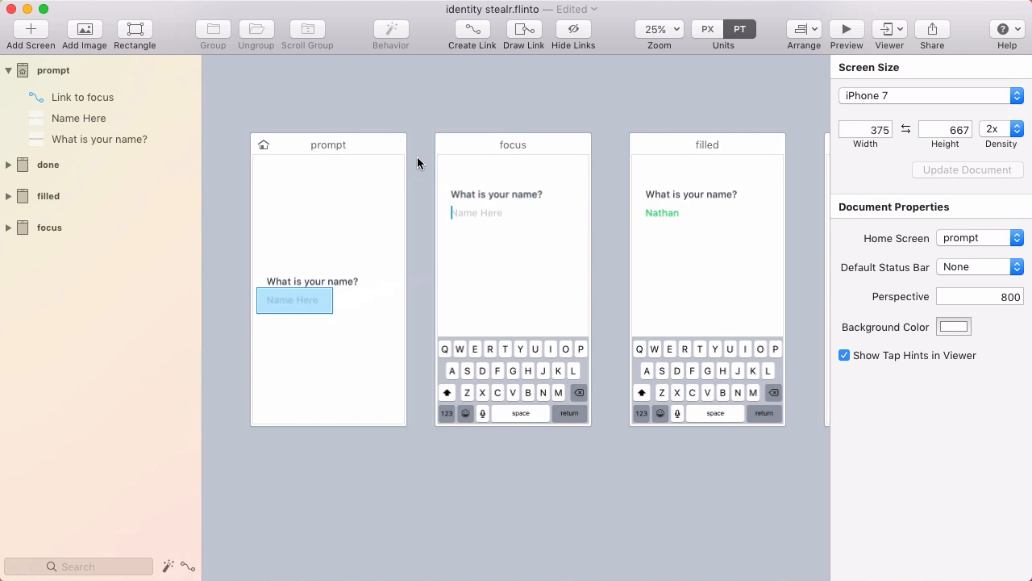
Create a behavior for the cursor layer on the focus screen and add a second state to it
scroll(480, 227, right, 2)
scroll(480, 228, right, 1)
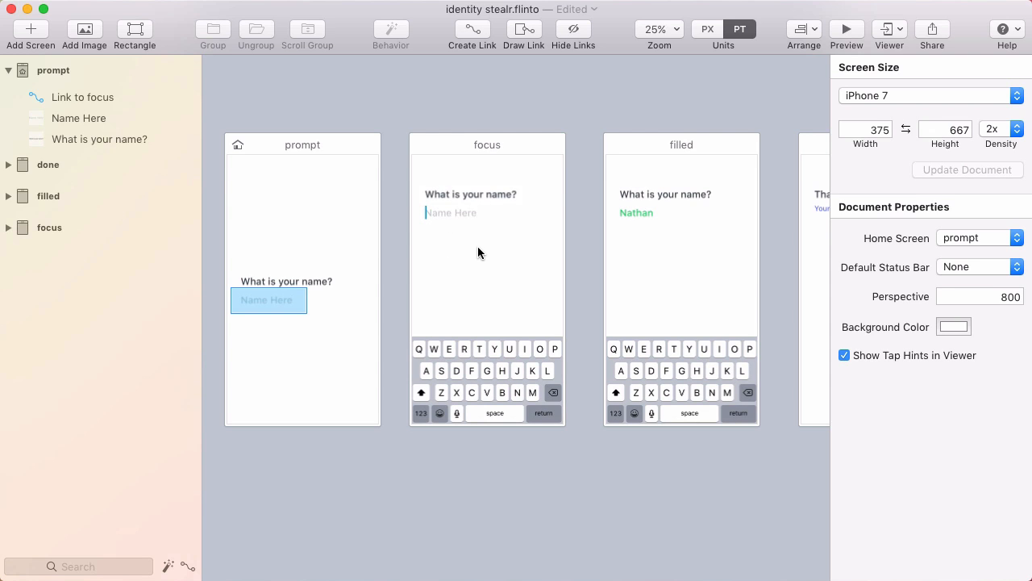
click(426, 219)
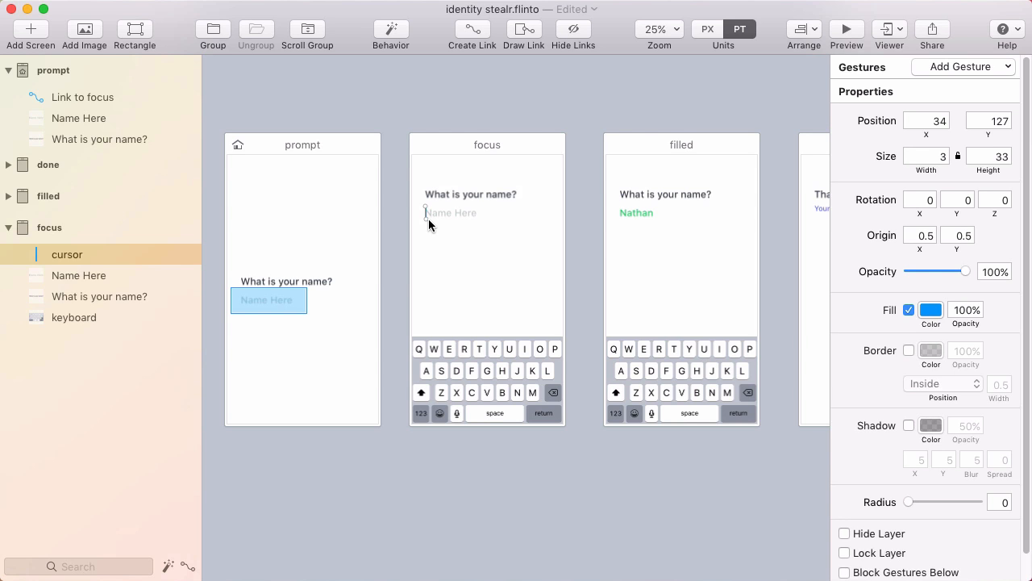
click(436, 226)
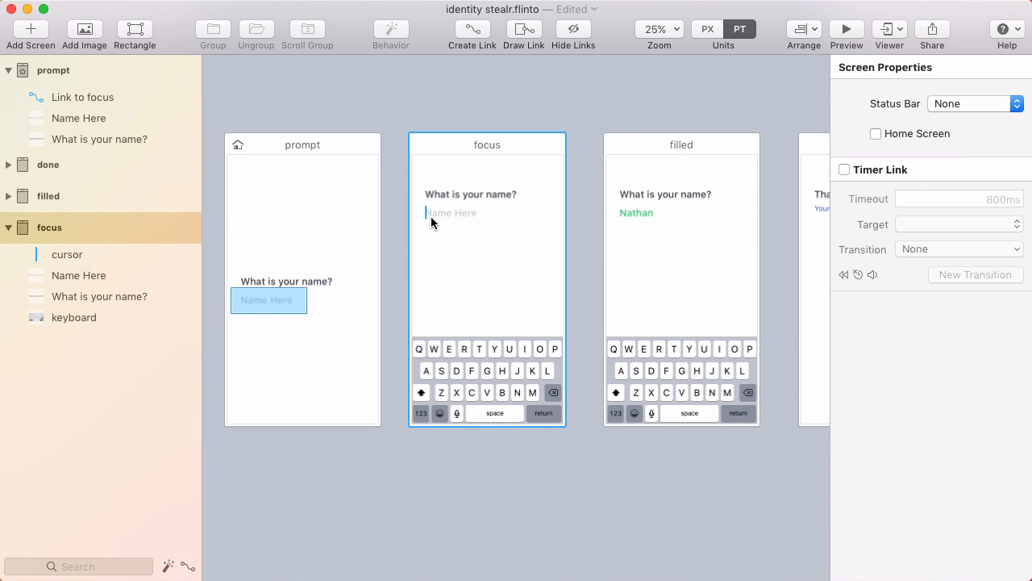
click(426, 216)
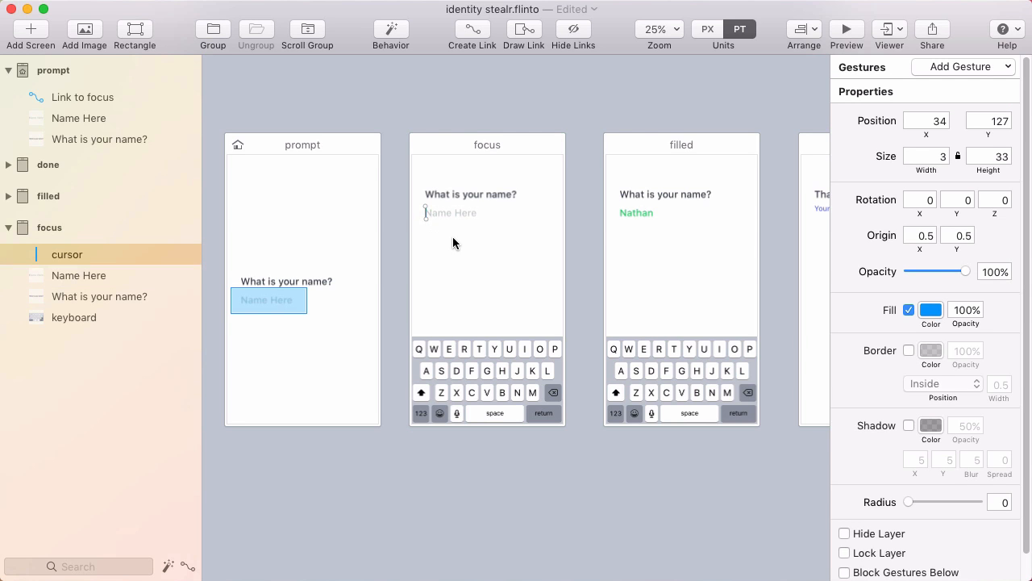
click(386, 35)
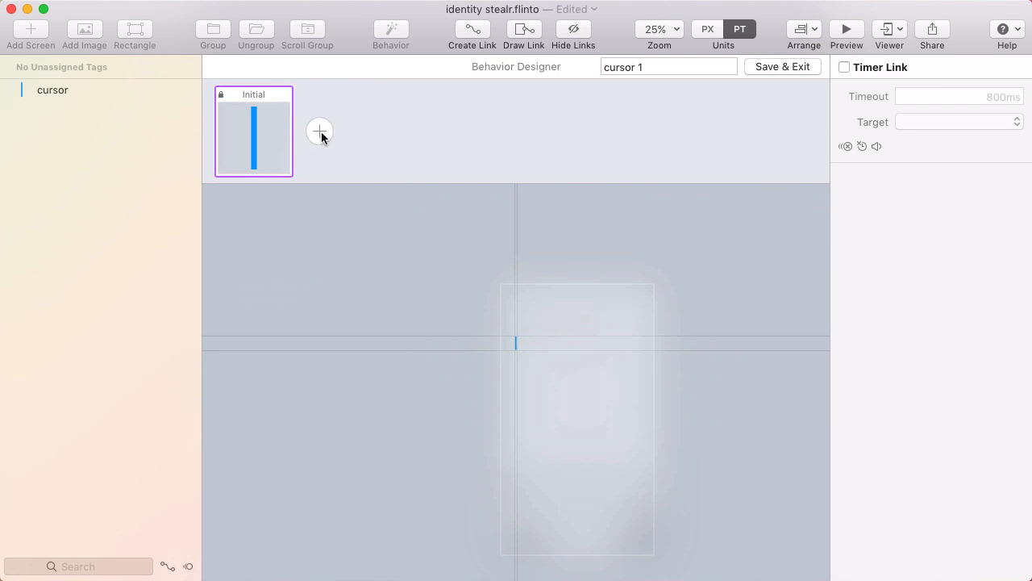
click(319, 131)
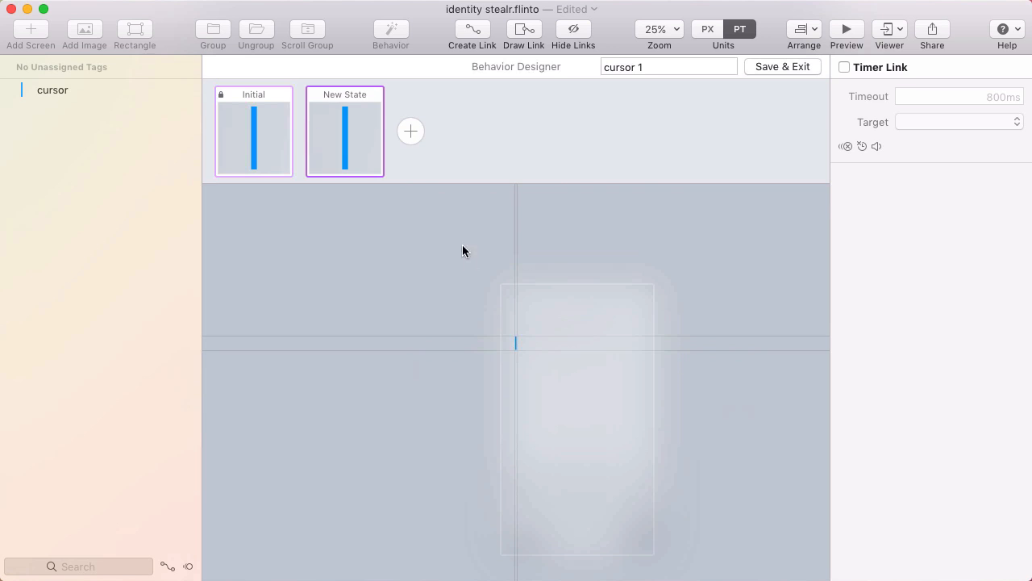
Lower the cursor's opacity to 0% in the behavior's New State and compare it with the Initial state
click(516, 345)
scroll(519, 339, up, 3)
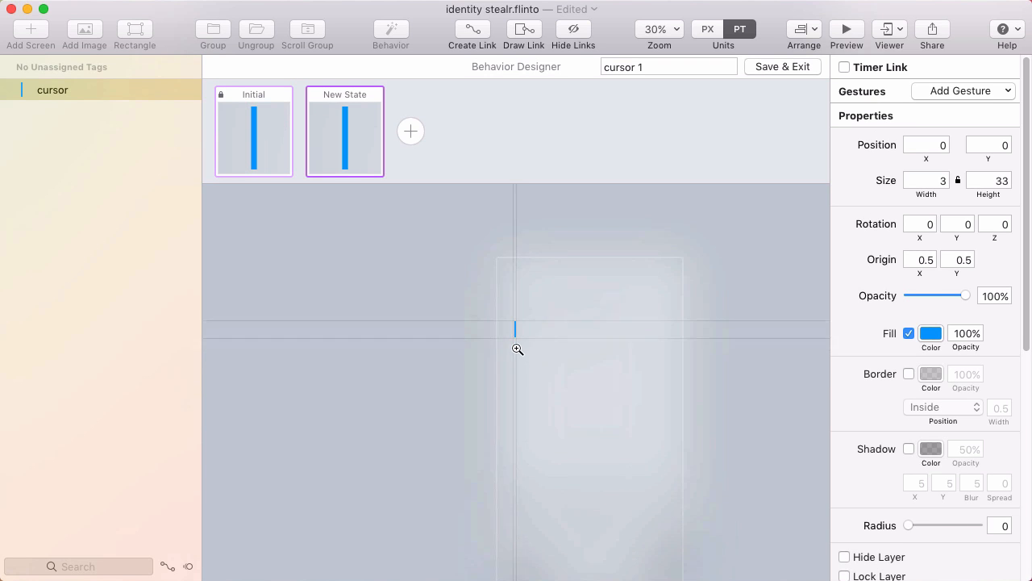
drag(966, 298, 885, 302)
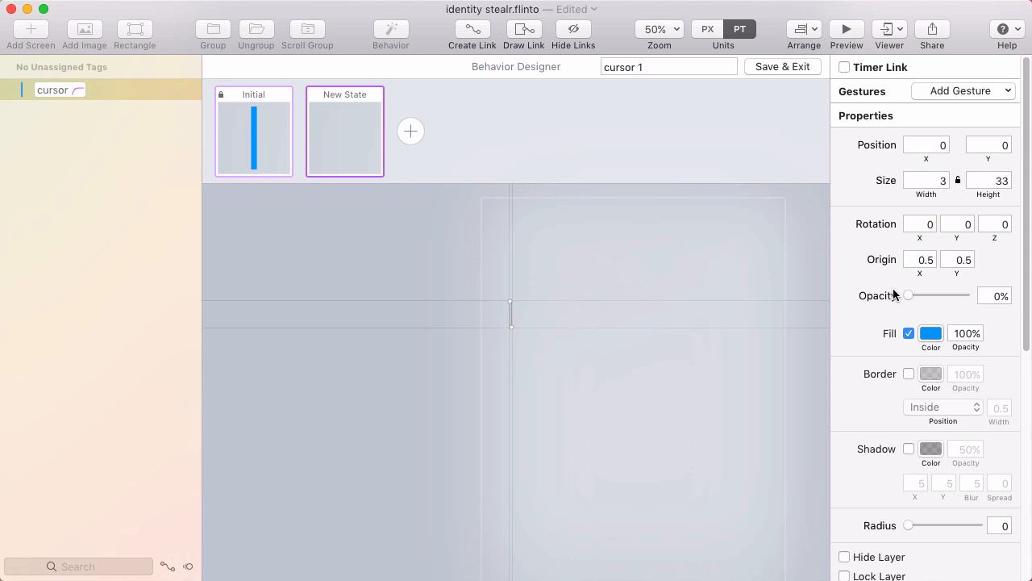
click(244, 140)
click(329, 138)
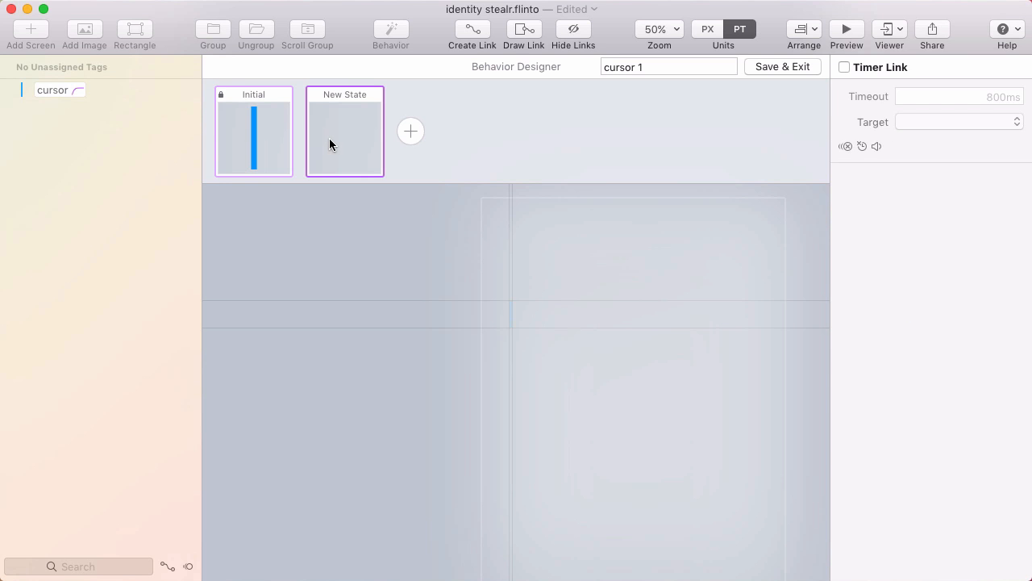
Add a timer link from the Initial state to New State with a timeout of 0 ms
click(250, 123)
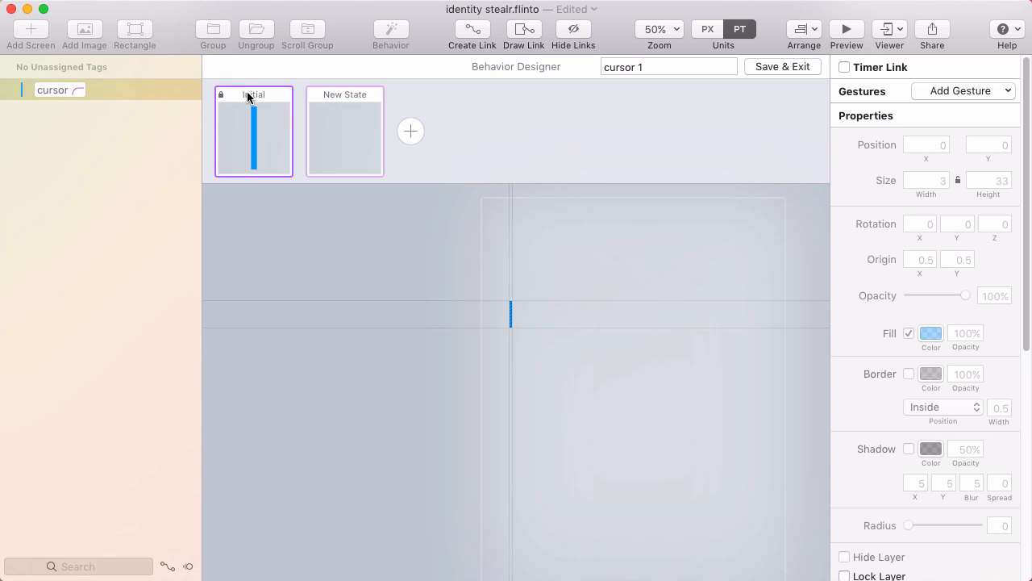
drag(247, 97, 358, 119)
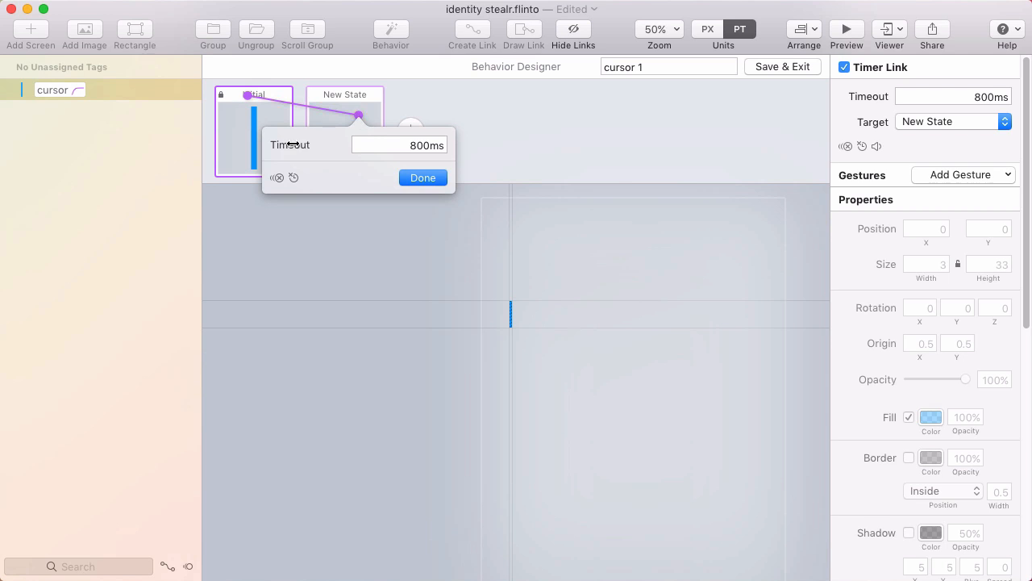
drag(279, 143, 167, 146)
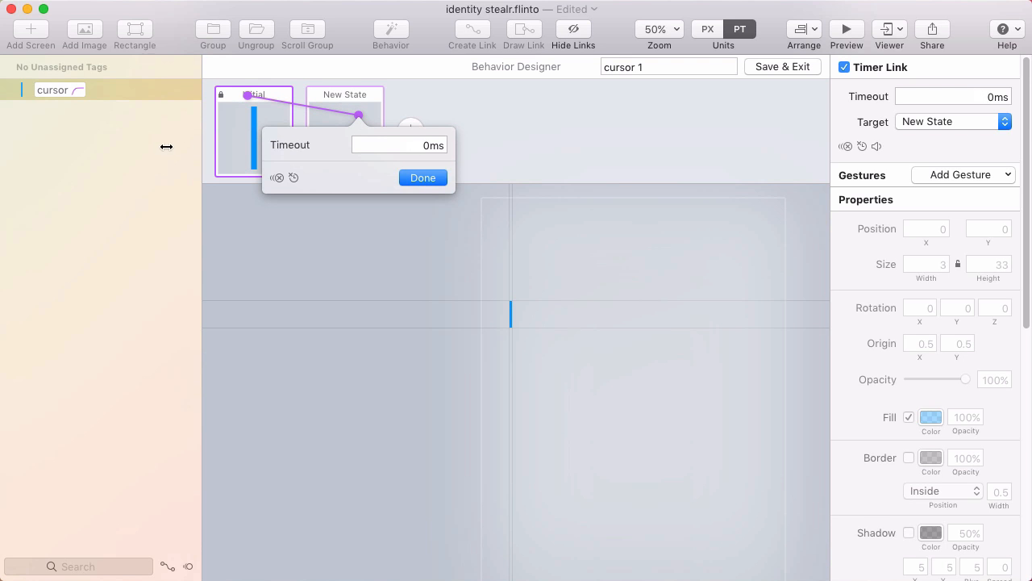
click(423, 178)
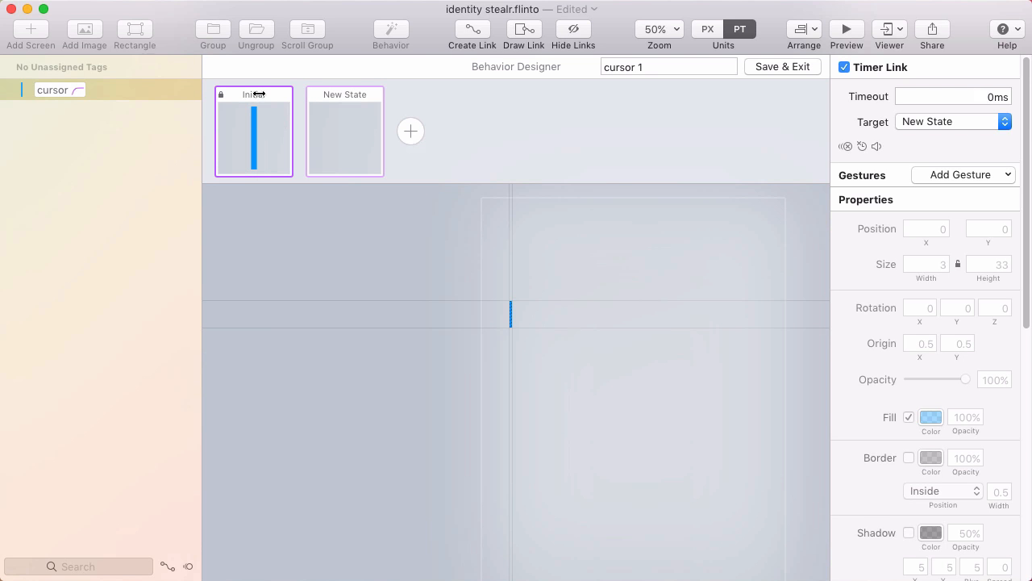
Add a timer link from New State back to the Initial state with a 0 ms timeout
click(352, 100)
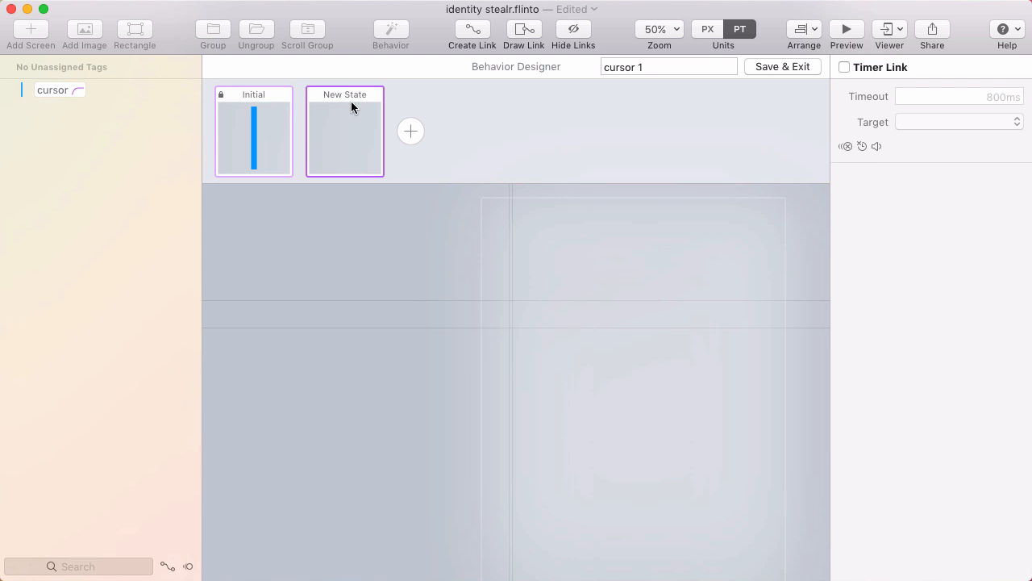
drag(296, 112, 256, 120)
drag(200, 152, 37, 156)
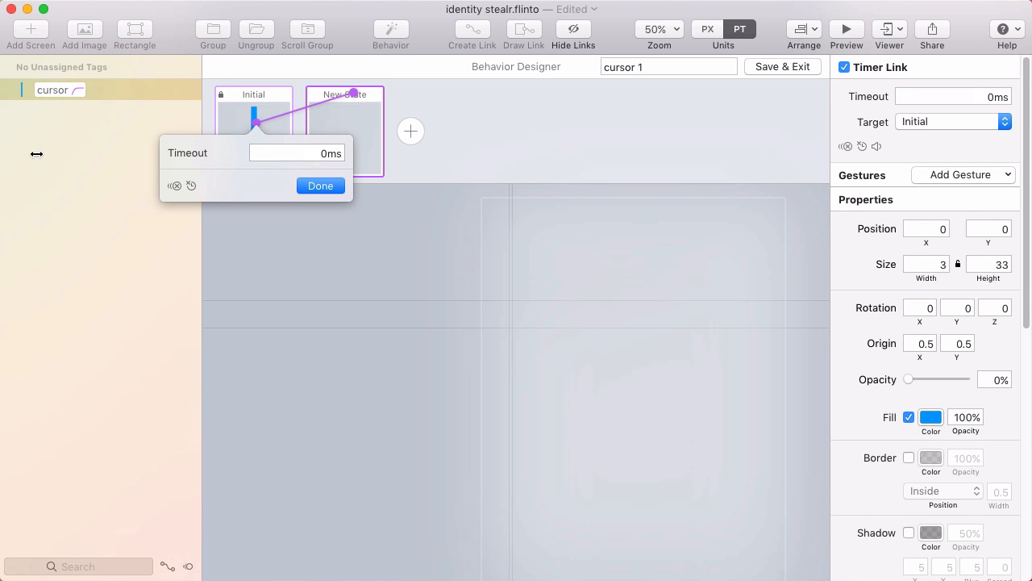
click(319, 185)
click(490, 303)
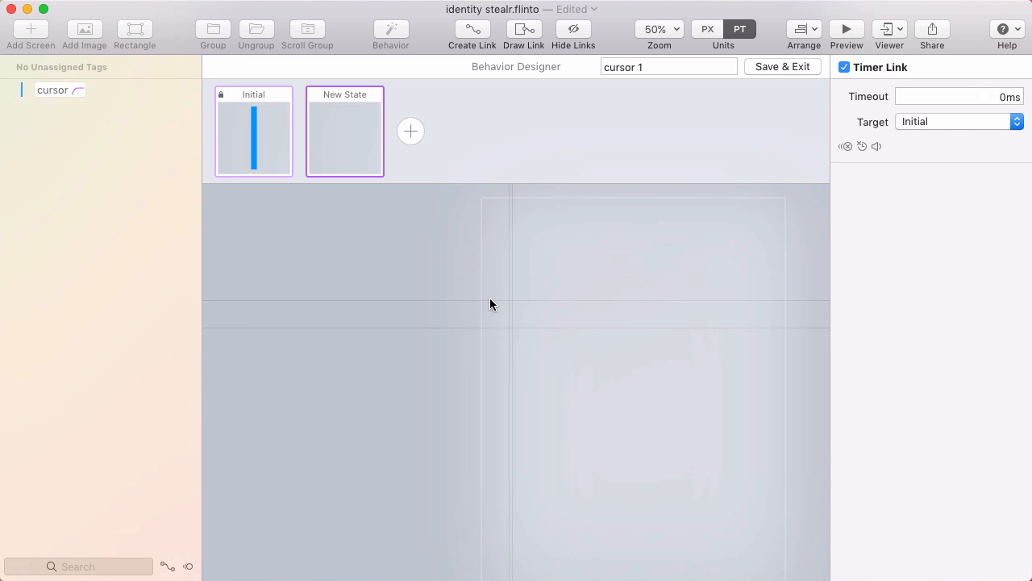
Switch the cursor's timing in New State to Classic and lengthen its duration
drag(531, 347, 533, 347)
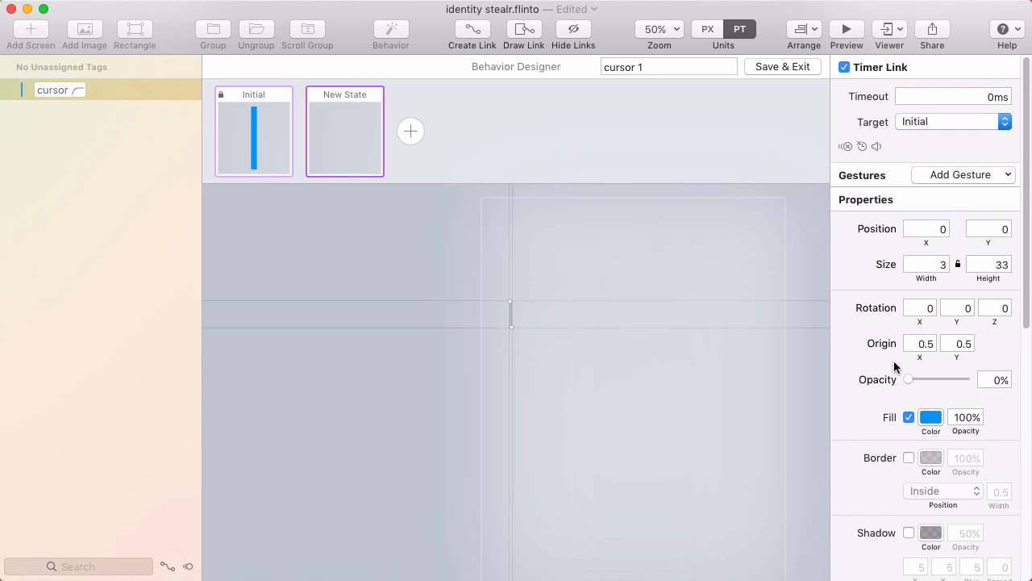
scroll(887, 363, down, 5)
scroll(887, 365, down, 5)
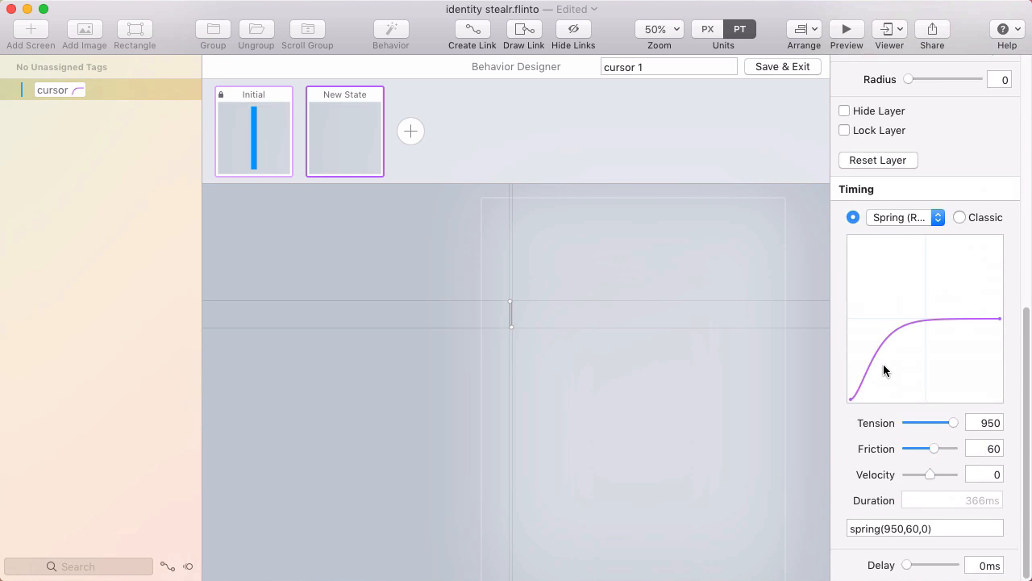
click(955, 215)
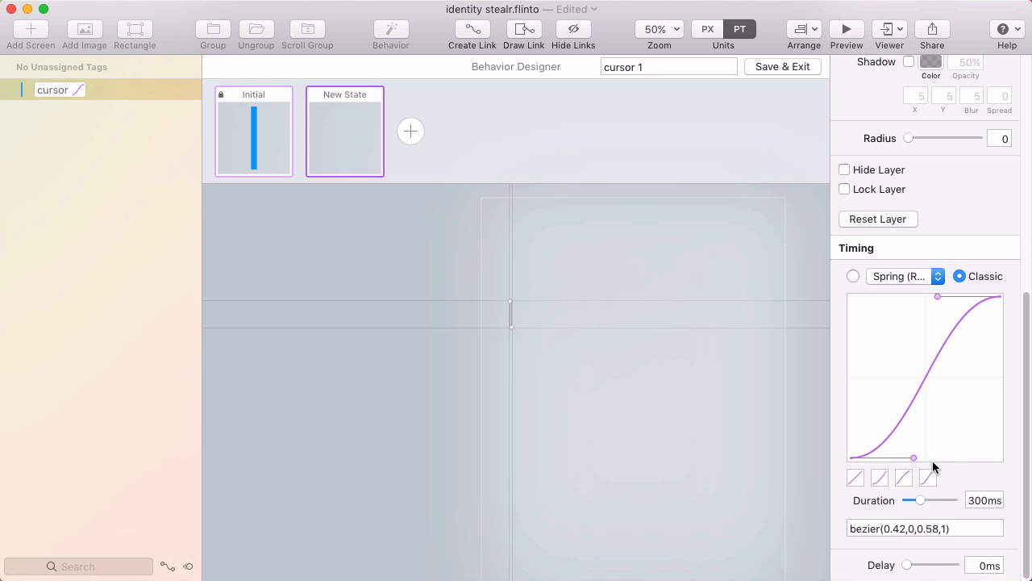
drag(921, 499, 933, 499)
click(461, 240)
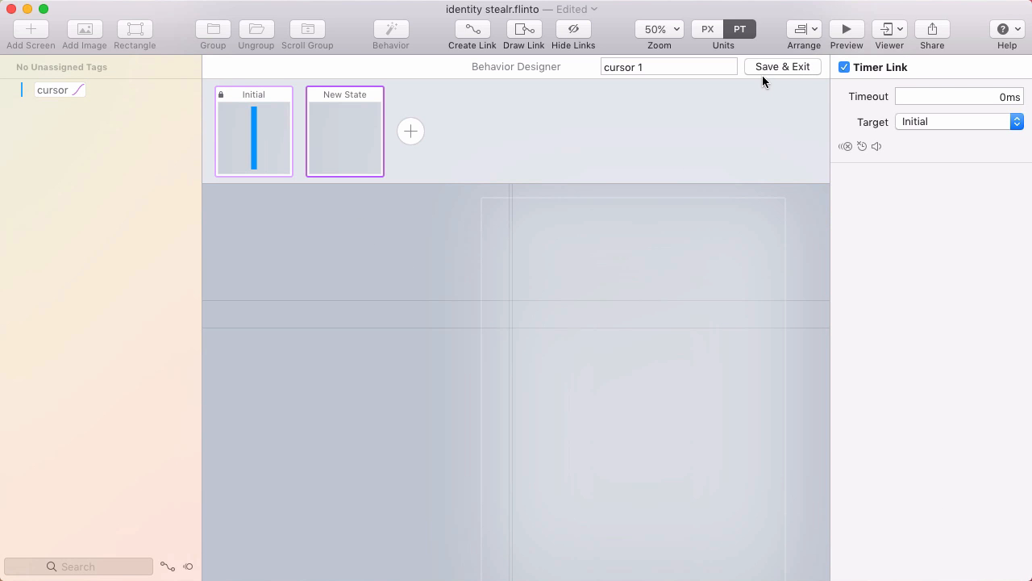
Preview the prototype to examine how the cursor blinks on the focus screen, and close the preview
click(846, 32)
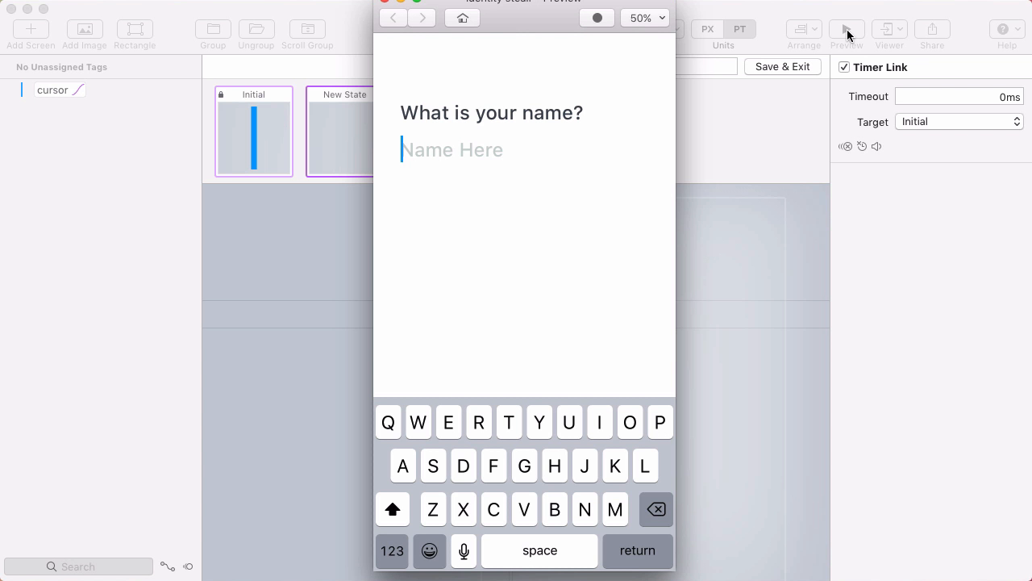
drag(535, 5, 555, 9)
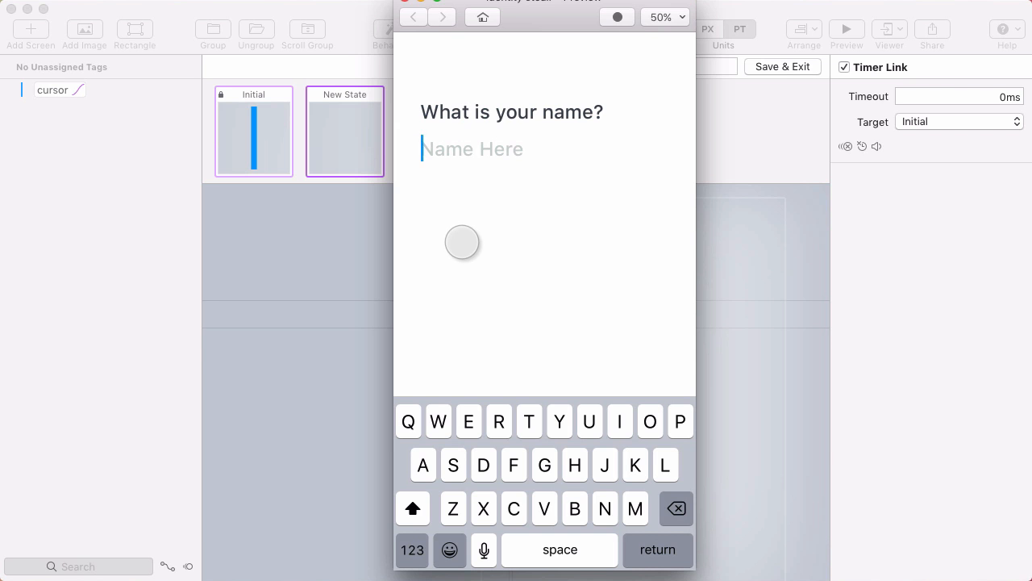
click(404, 2)
Rename the cursor behavior as "cursor blink" and save it
drag(664, 67, 422, 67)
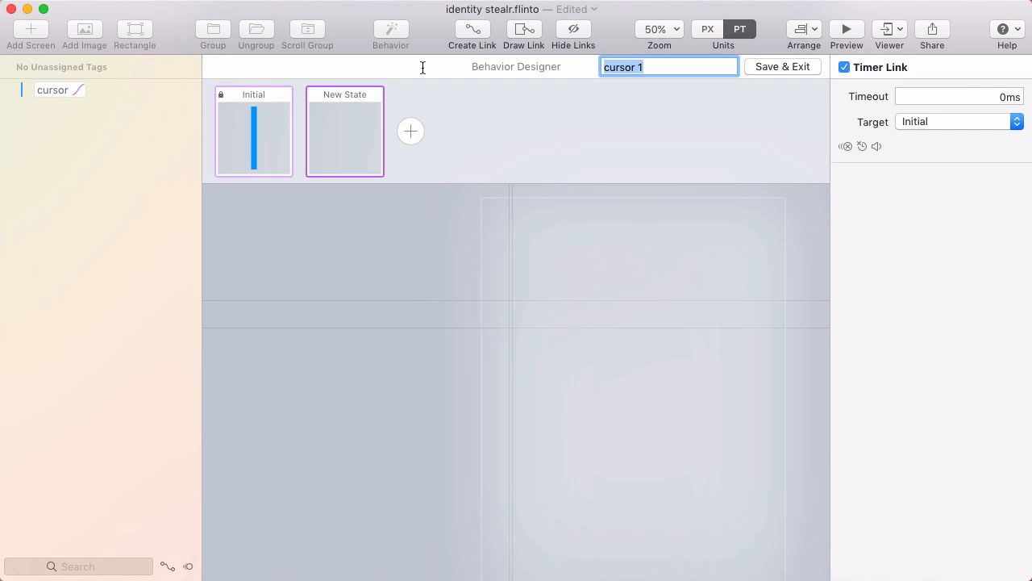
text(cursor blink)
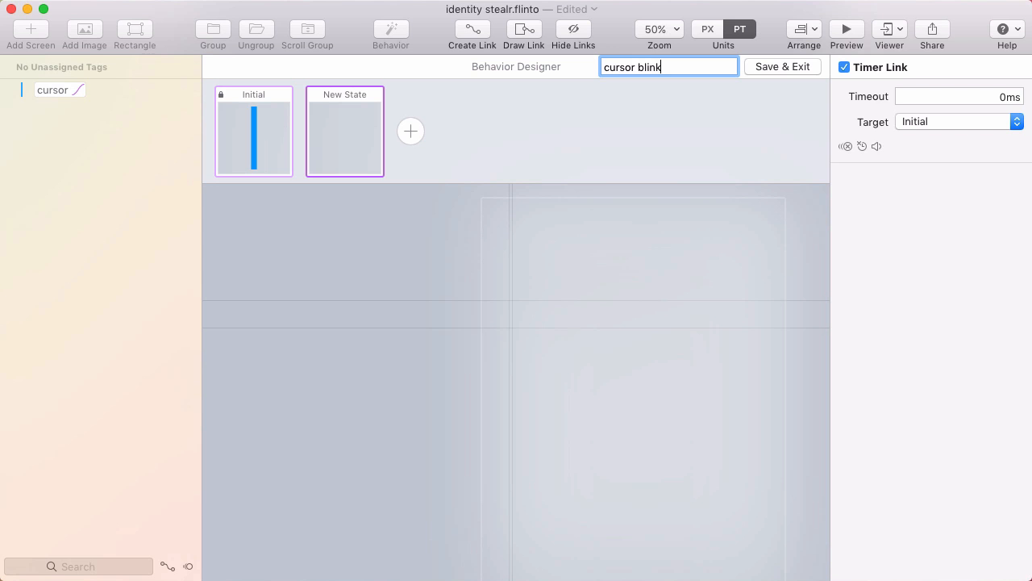
click(767, 66)
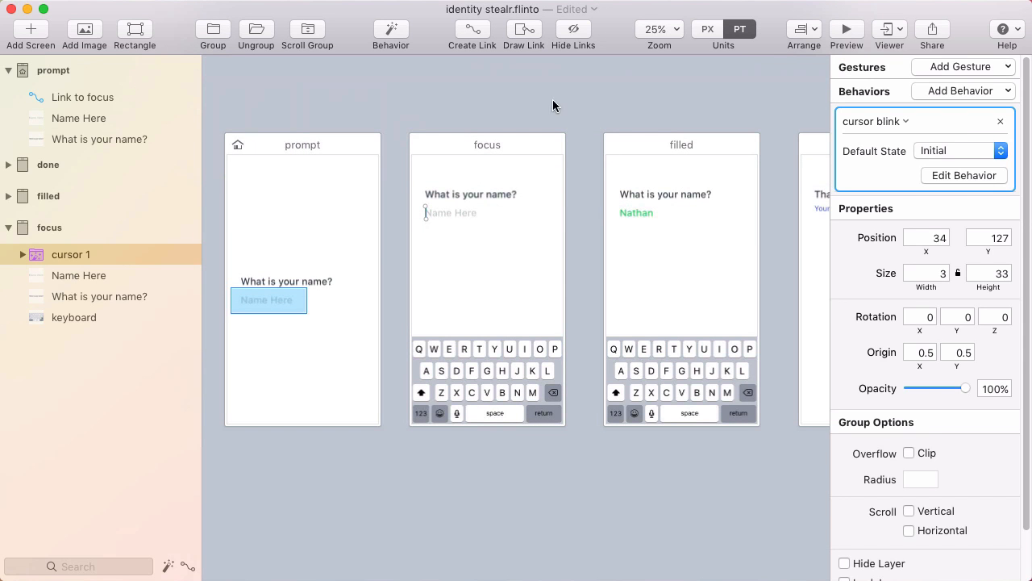
click(554, 99)
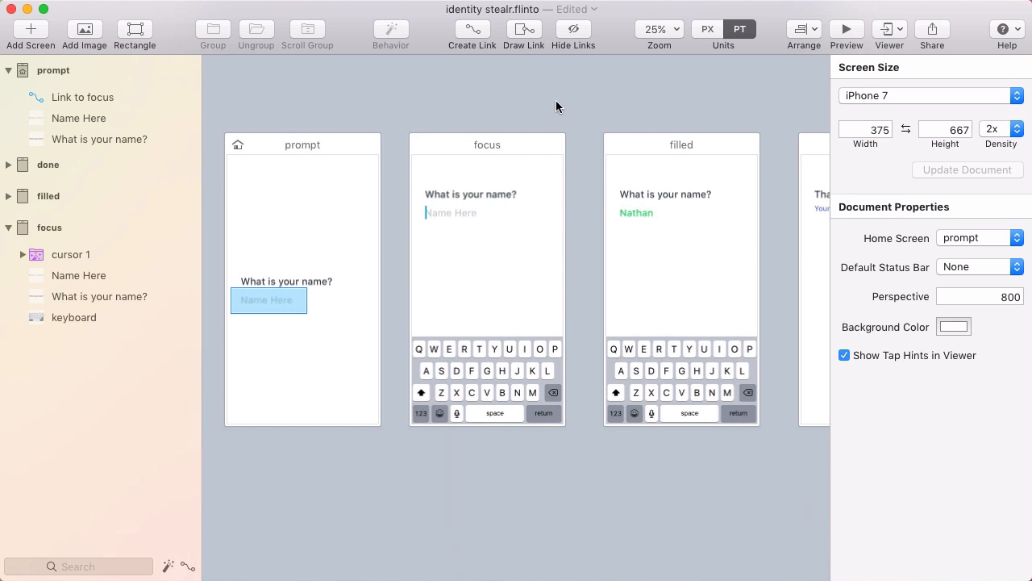
scroll(558, 154, right, 3)
click(407, 342)
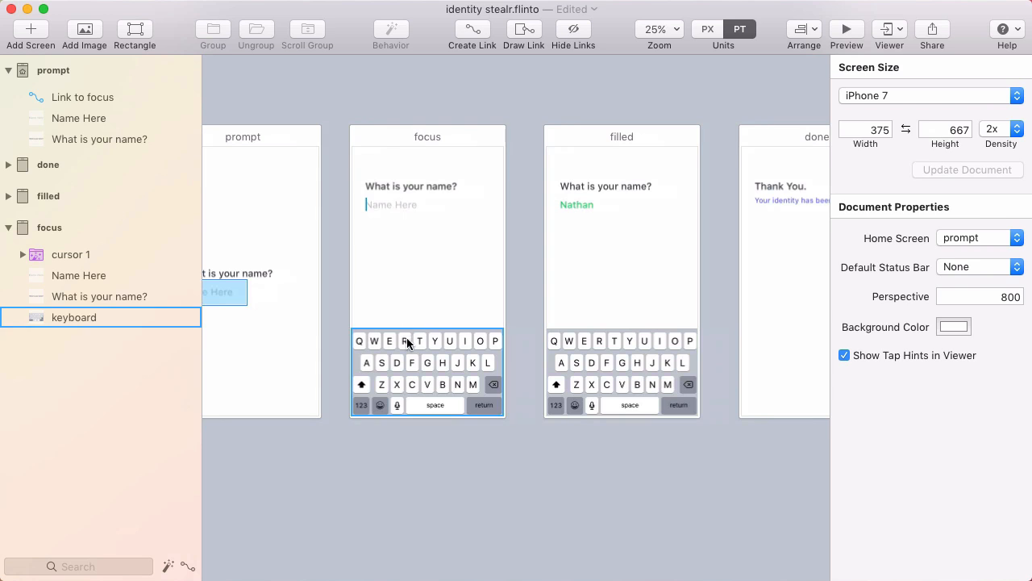
click(412, 338)
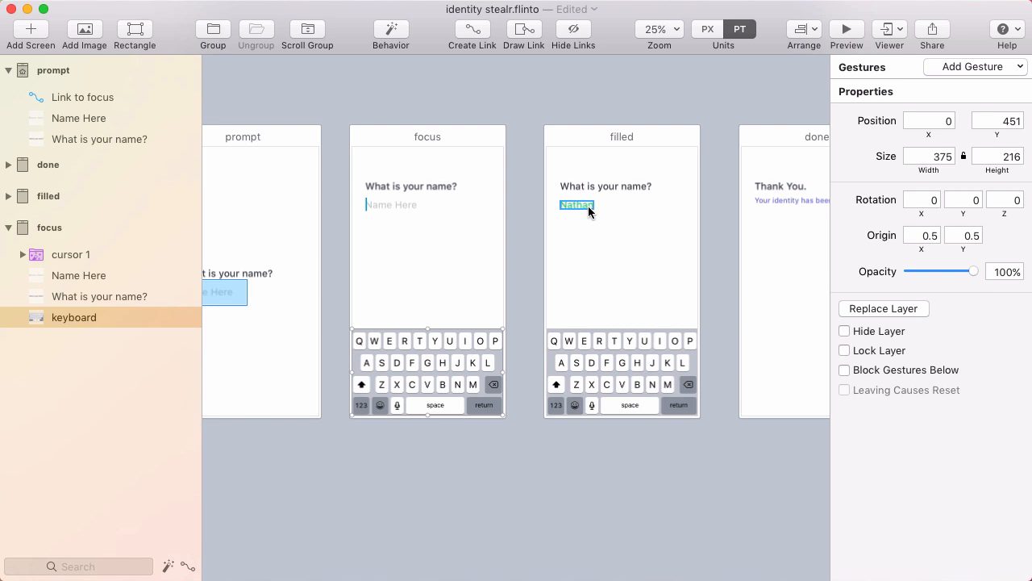
click(387, 236)
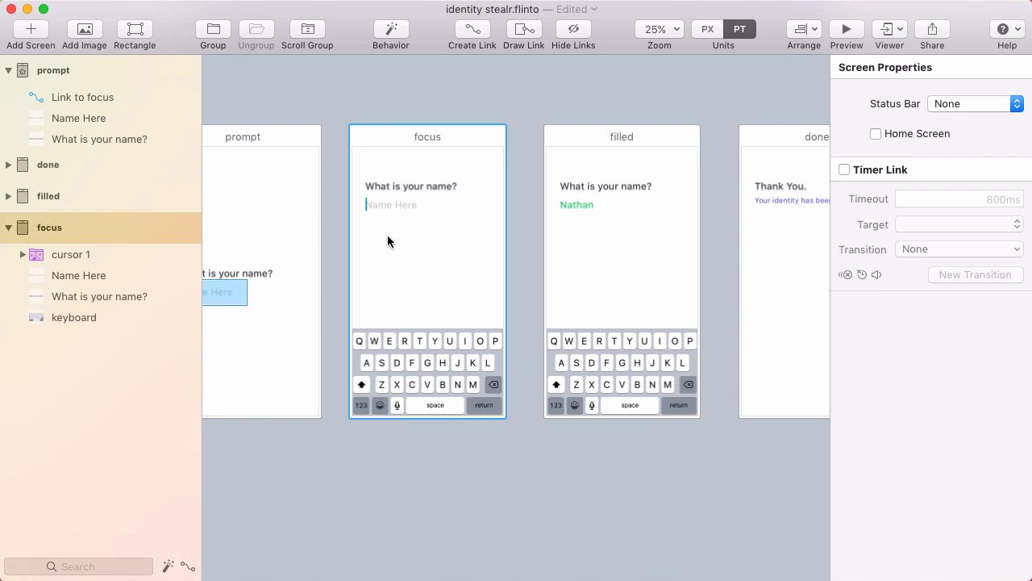
click(587, 207)
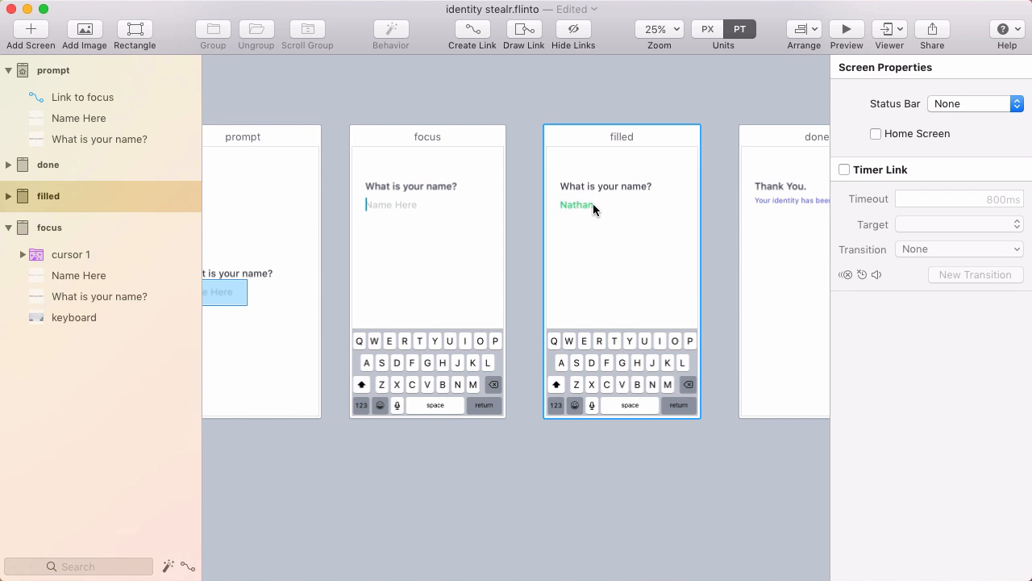
Copy the cursor 1 group from the focus screen and paste it into the filled screen
click(365, 207)
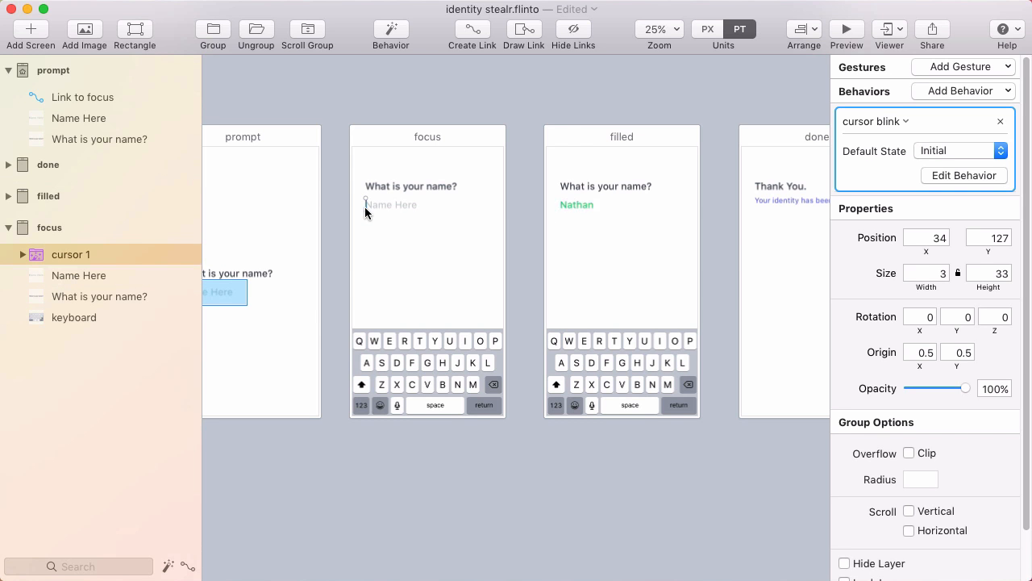
click(588, 138)
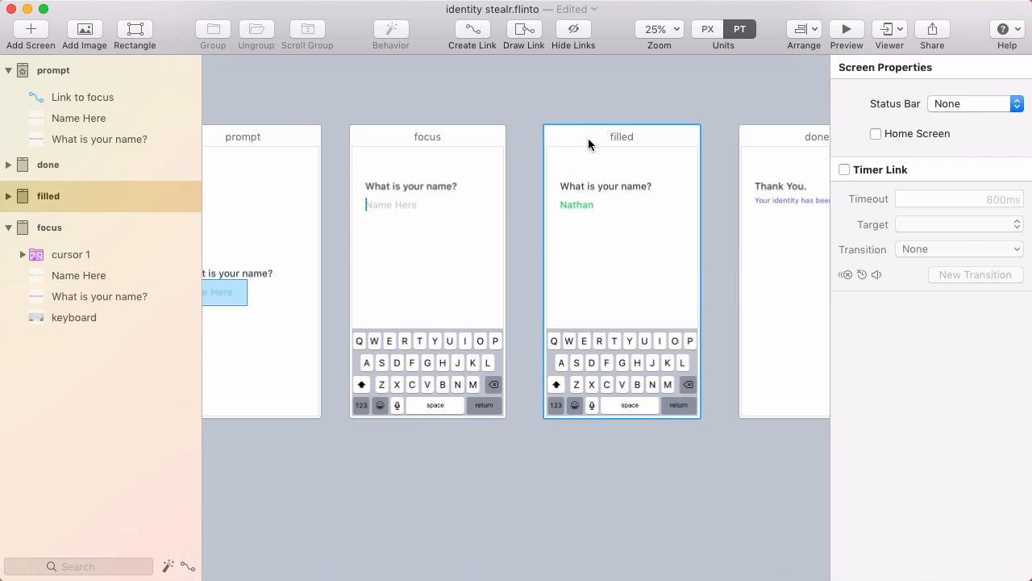
key(super+v)
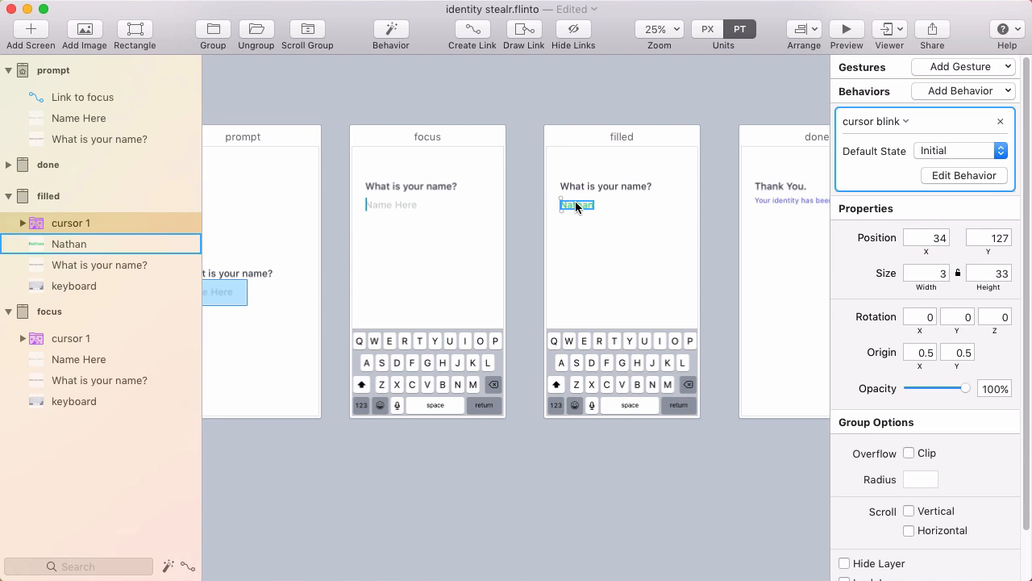
Move the pasted cursor on the filled screen to the end of the green name, at X position 119
key(shift+Right)
key(shift+Right)
key(shift+Right)
key(shift+Right)
key(shift+Right)
key(shift+Right)
key(shift+Right)
key(Right)
key(Right)
key(Right)
key(Right)
key(Right)
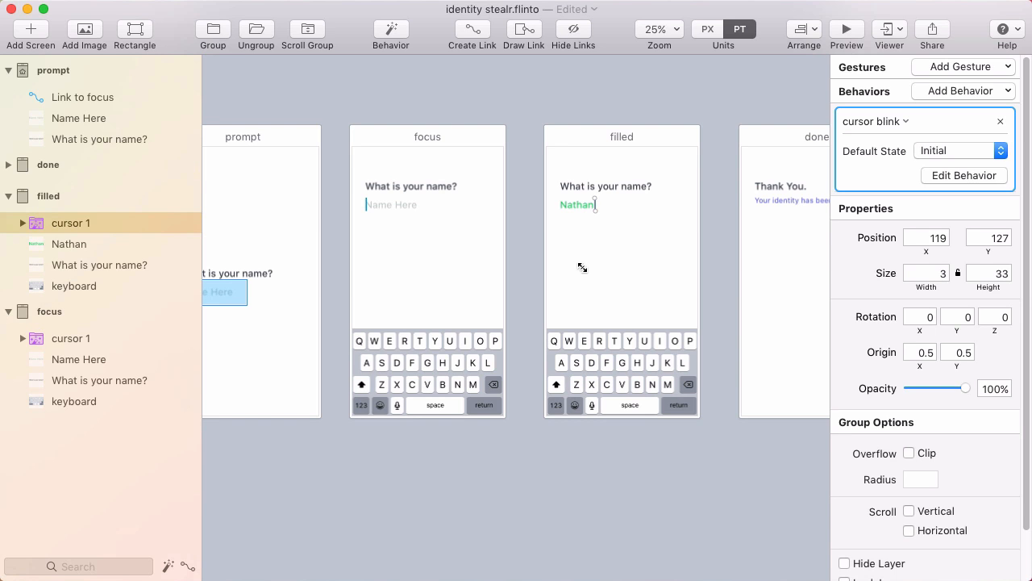
click(583, 268)
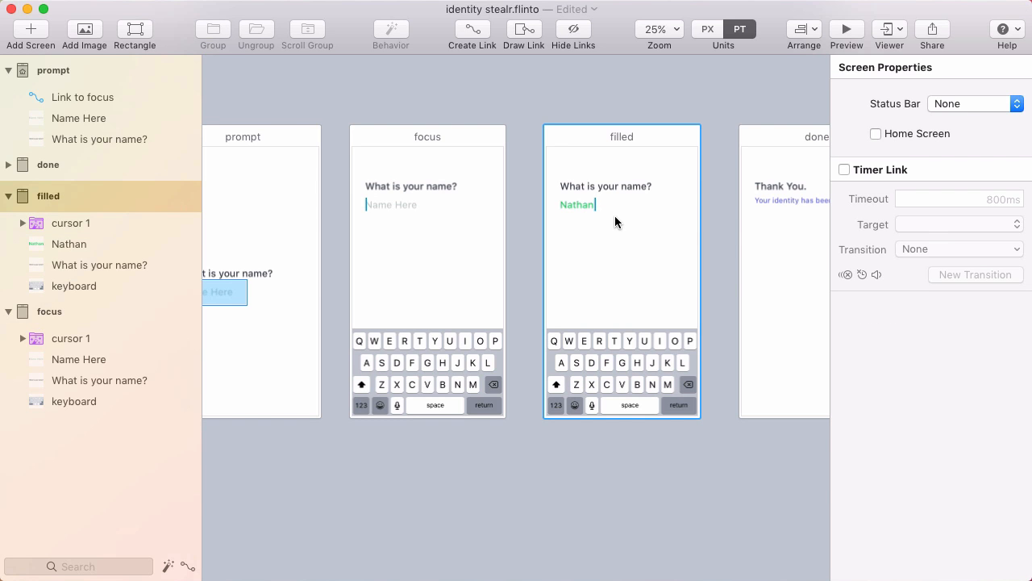
Link the focus screen's keyboard layer to the filled screen with a Tap gesture
click(425, 376)
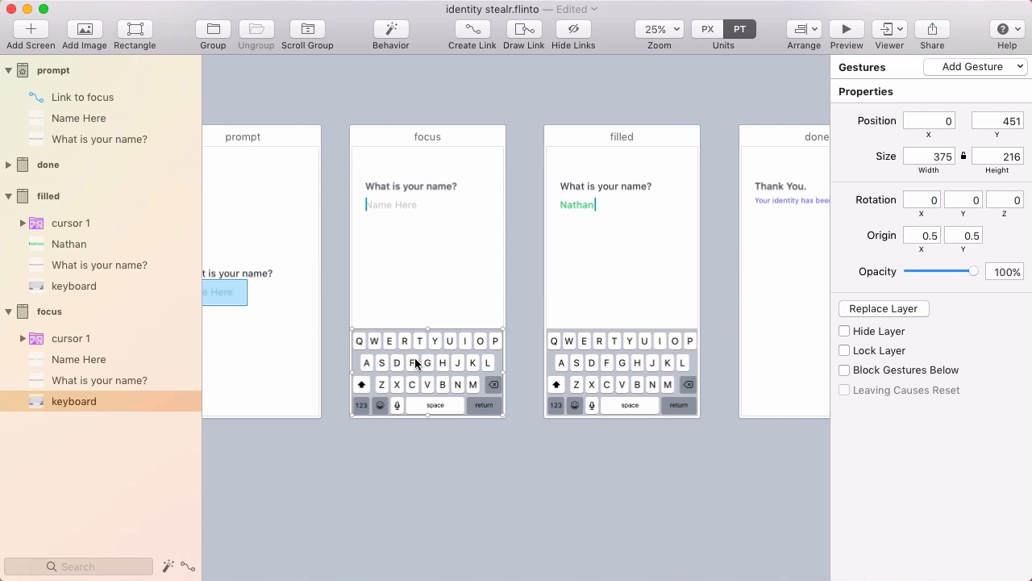
click(575, 203)
key(l)
click(598, 326)
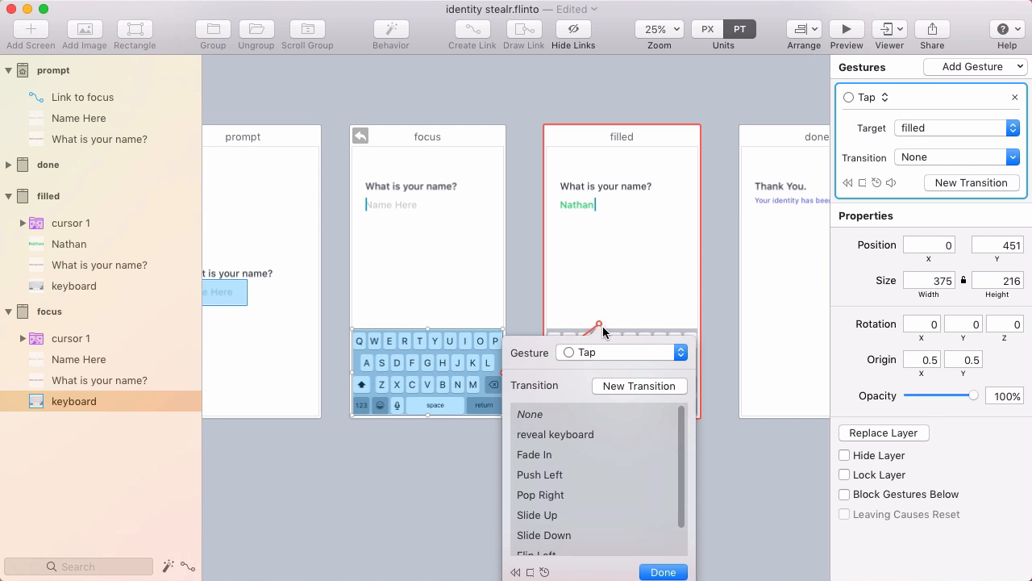
Create a new transition for the keyboard's tap link and align its two screens
click(641, 387)
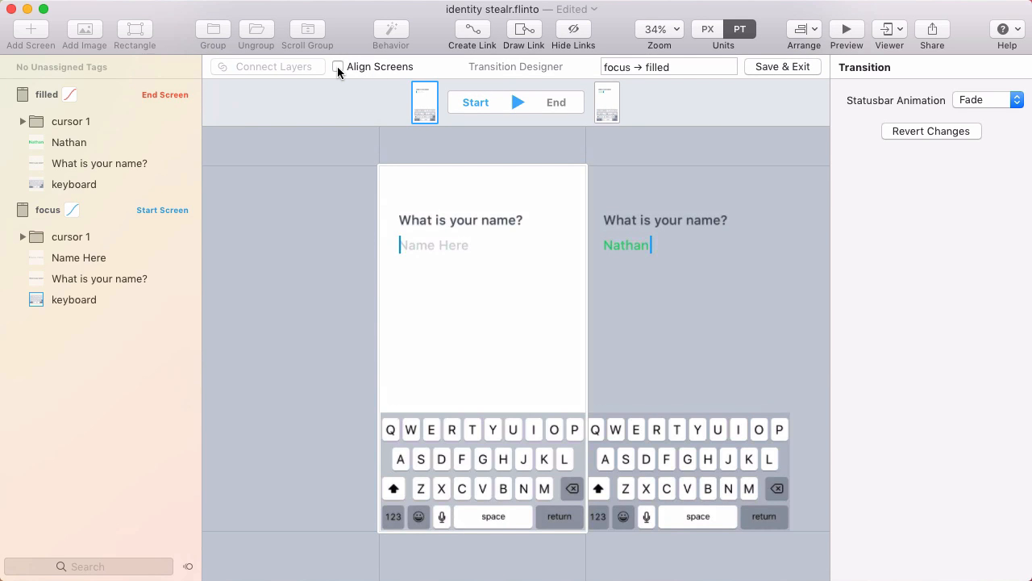
click(338, 68)
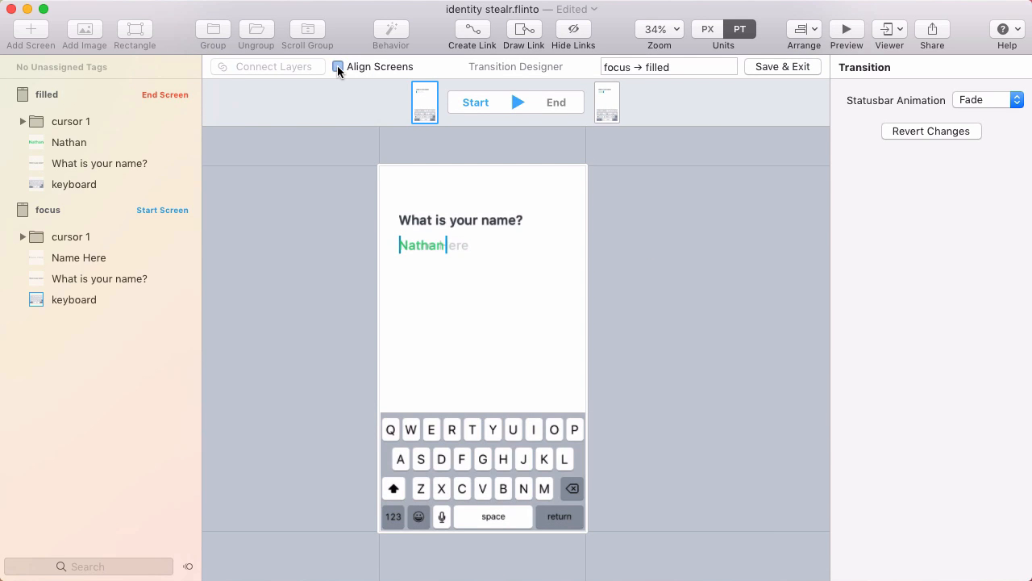
click(501, 224)
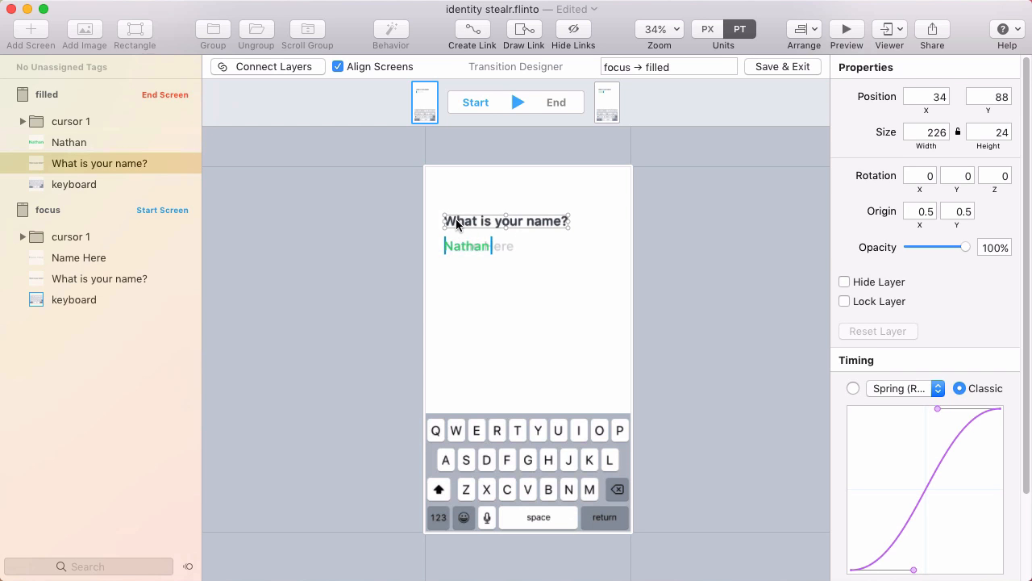
drag(527, 224, 509, 209)
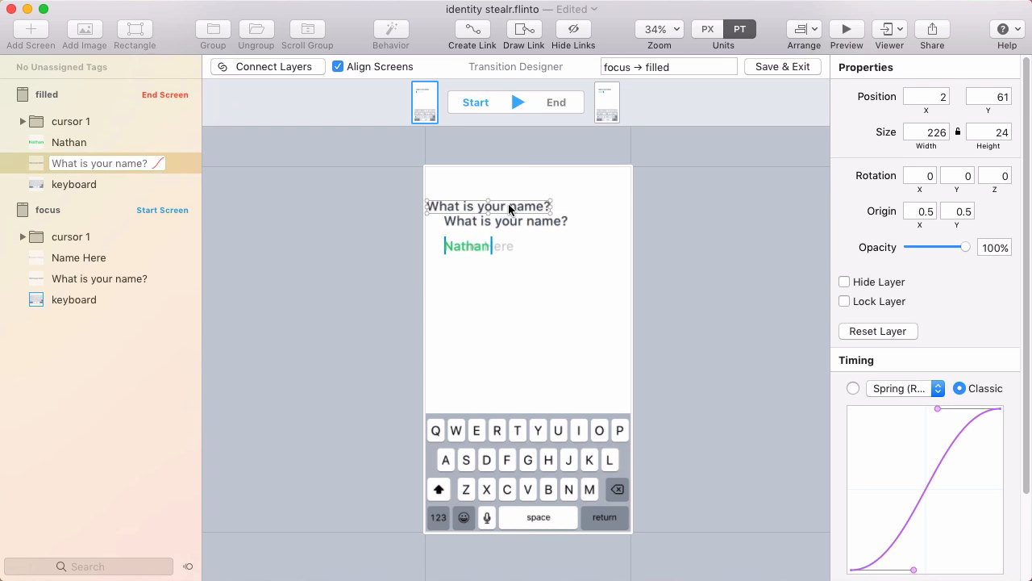
key(super+z)
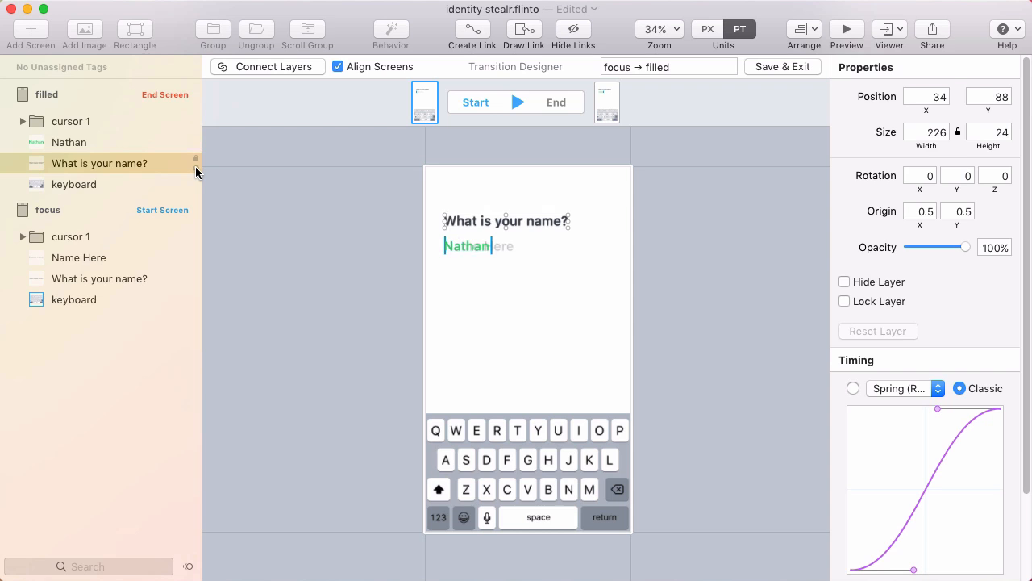
In the start state, hide the filled screen's "What is your name?" layer and set its green name layer's opacity to 0%
click(195, 168)
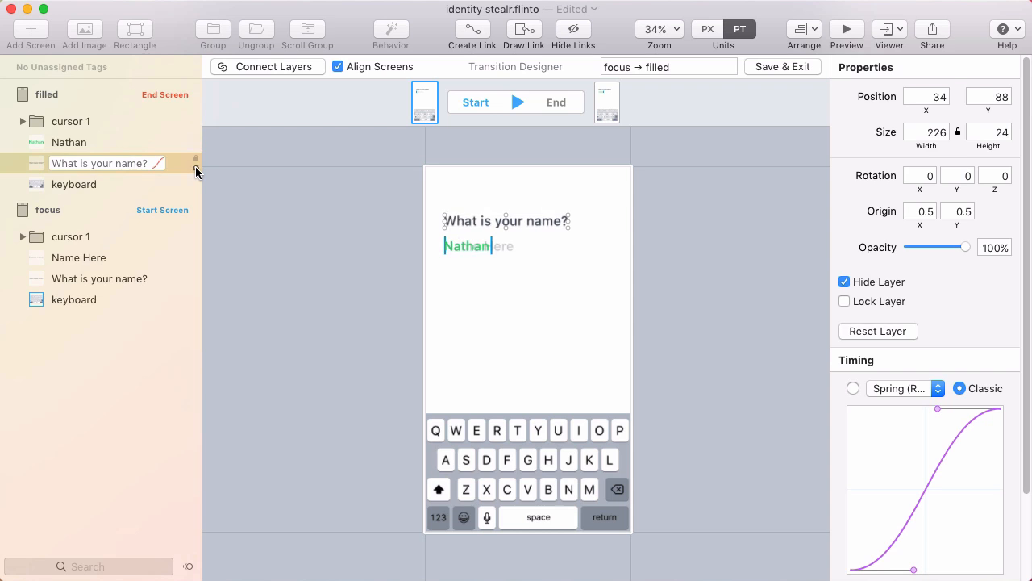
click(491, 246)
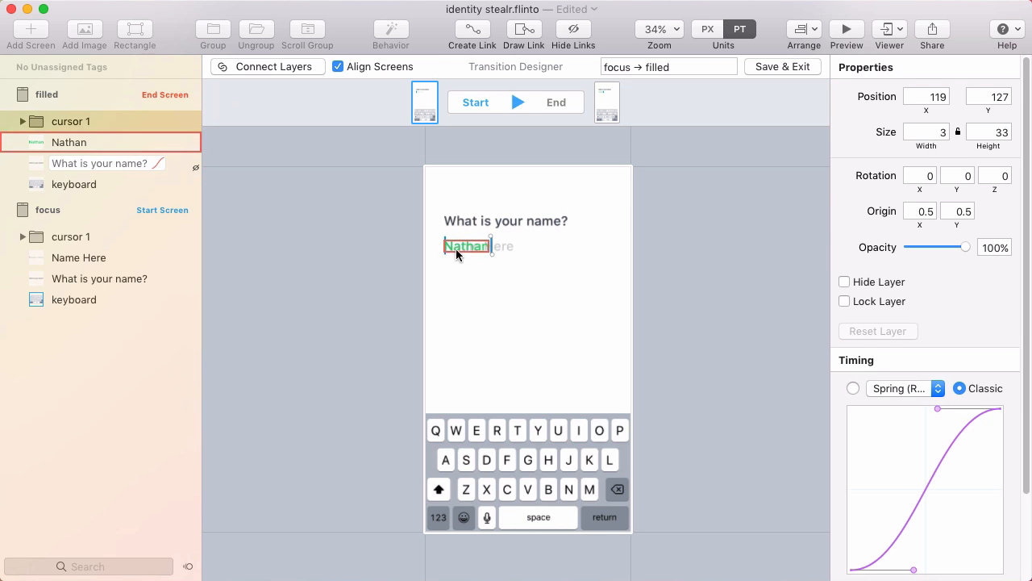
click(472, 249)
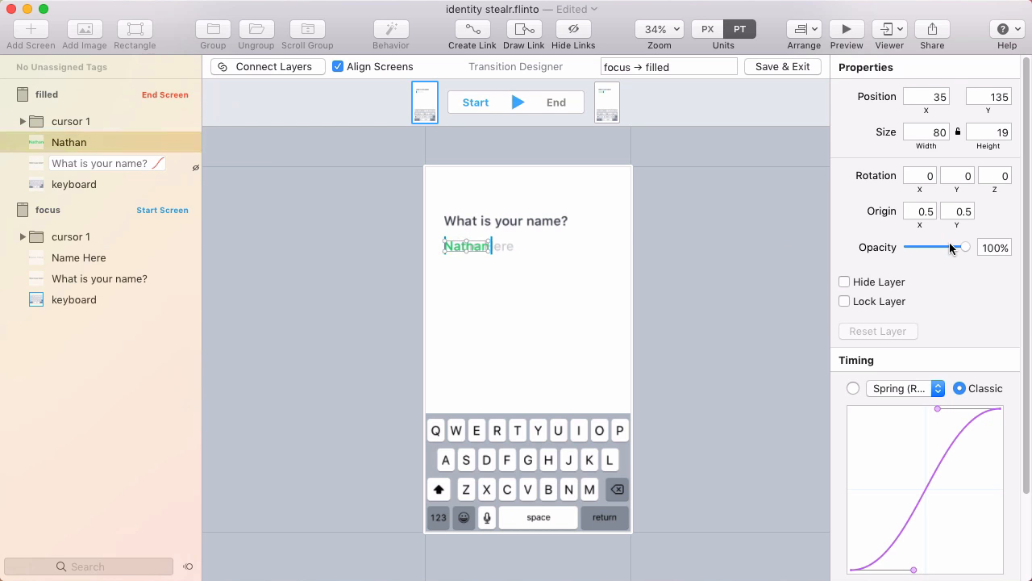
drag(962, 244, 907, 247)
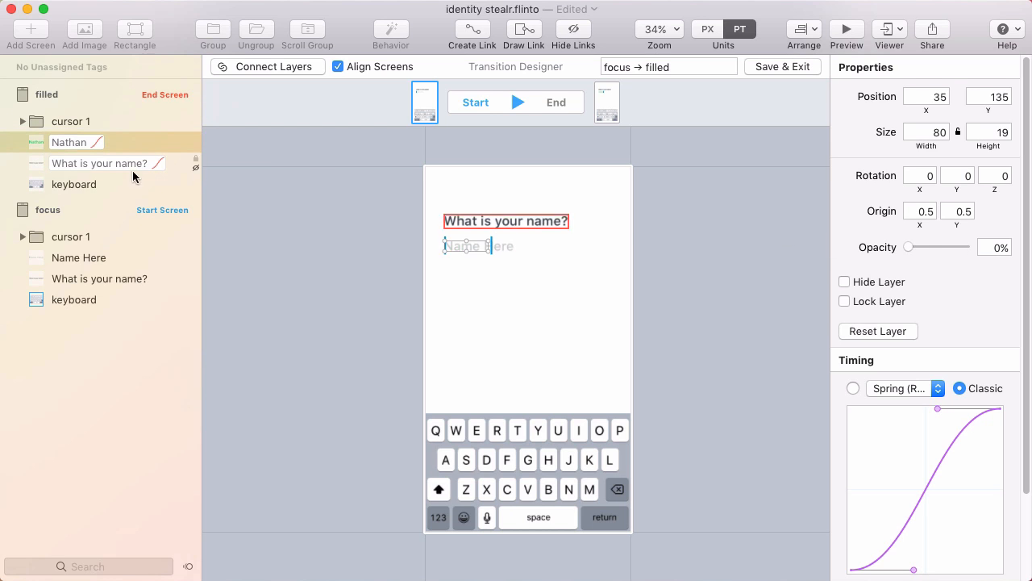
Switch the timing of the filled screen's name and "What is your name?" layers to Spring, and play the transition to check it
shift+click(67, 165)
scroll(894, 276, down, 3)
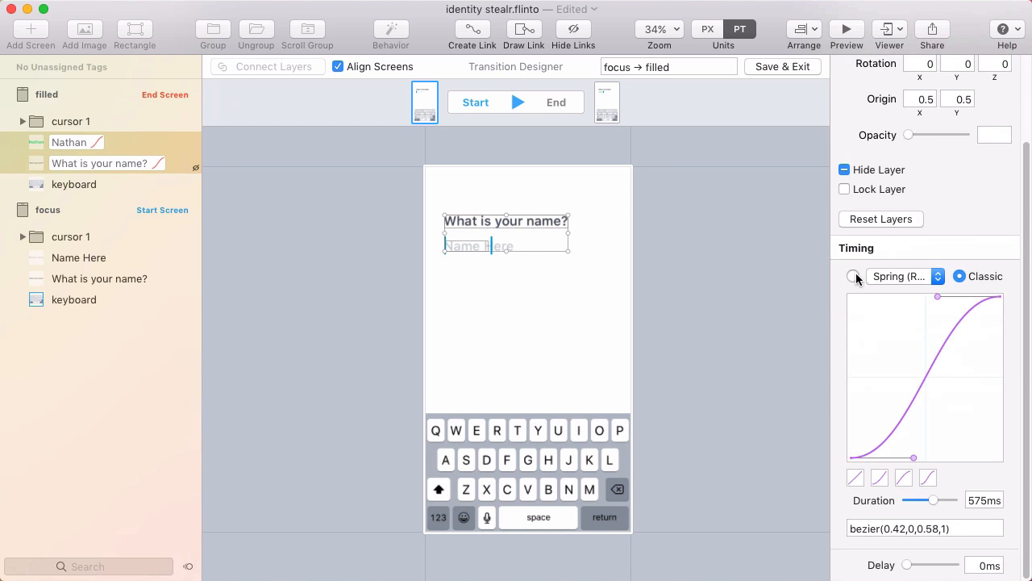
click(853, 277)
scroll(855, 278, down, 2)
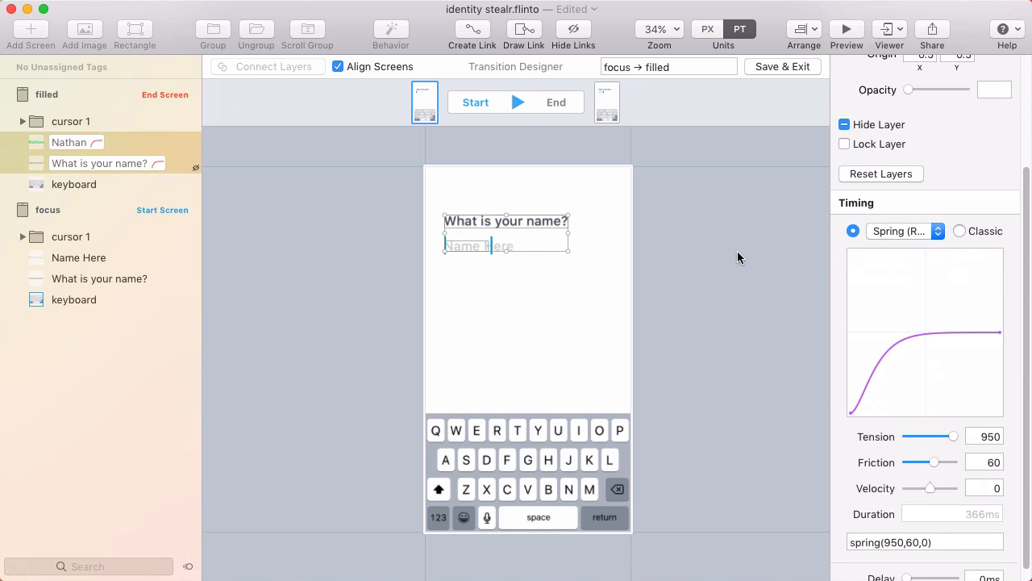
click(736, 253)
key(space)
key(space)
key(space)
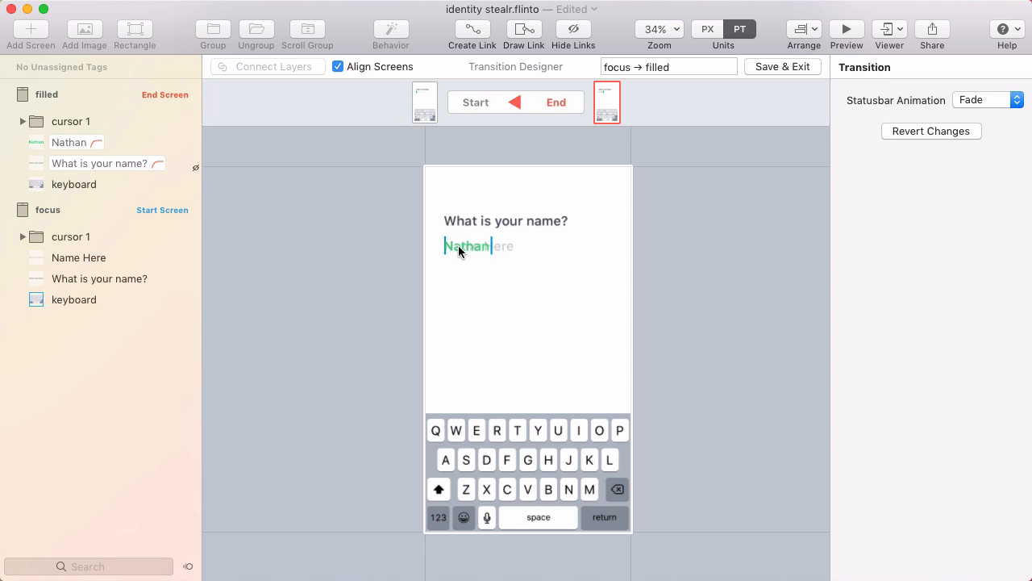
click(516, 462)
drag(516, 461, 538, 412)
key(super+z)
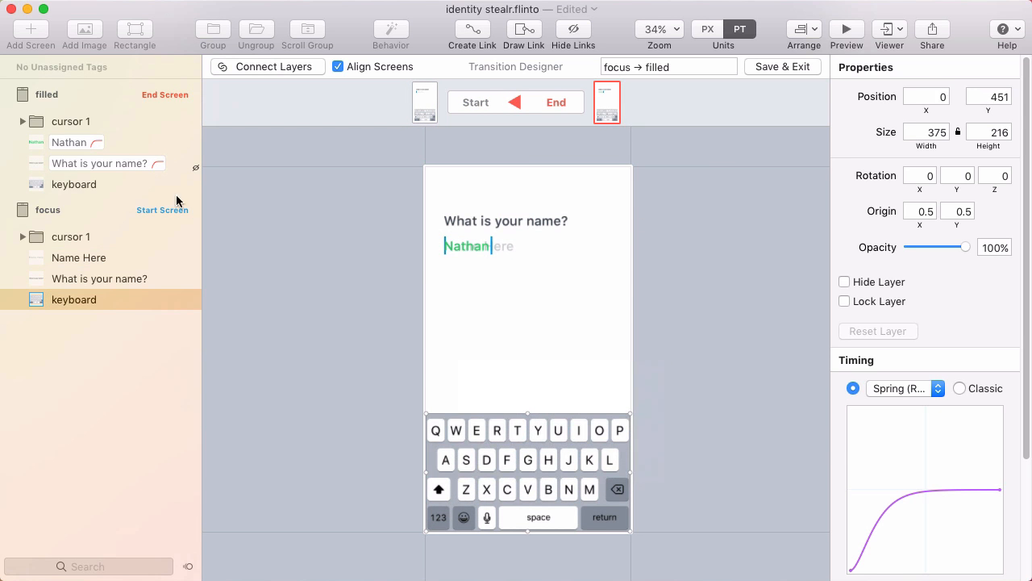
click(62, 184)
mouse_move(510, 475)
mouse_down()
mouse_move(525, 453)
mouse_move(515, 464)
mouse_move(526, 464)
mouse_up()
key(super+z)
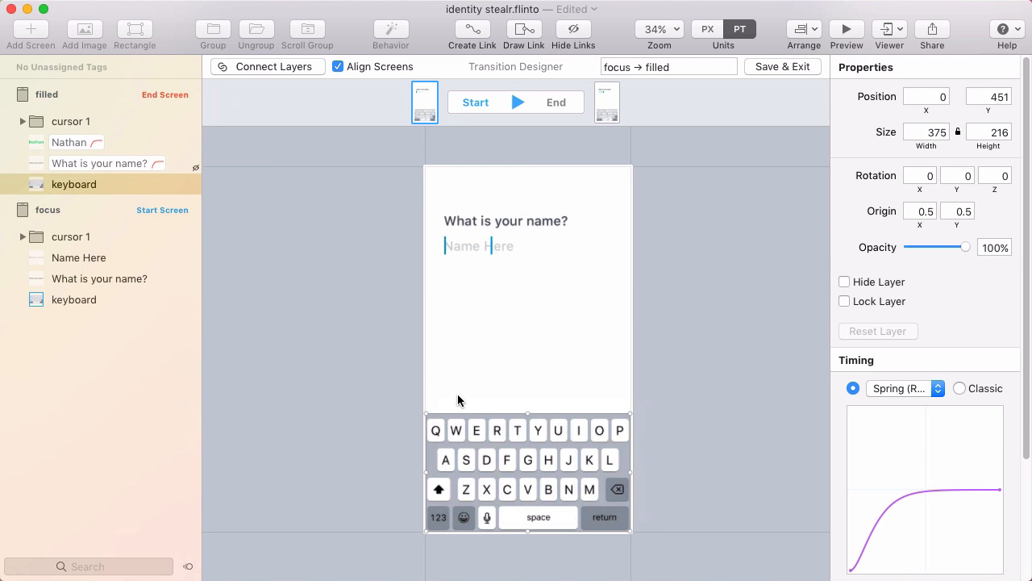
Hide the filled screen's keyboard layer in the start state, and set the focus screen's Name Here layer to 0% opacity in the end state
click(194, 188)
click(331, 308)
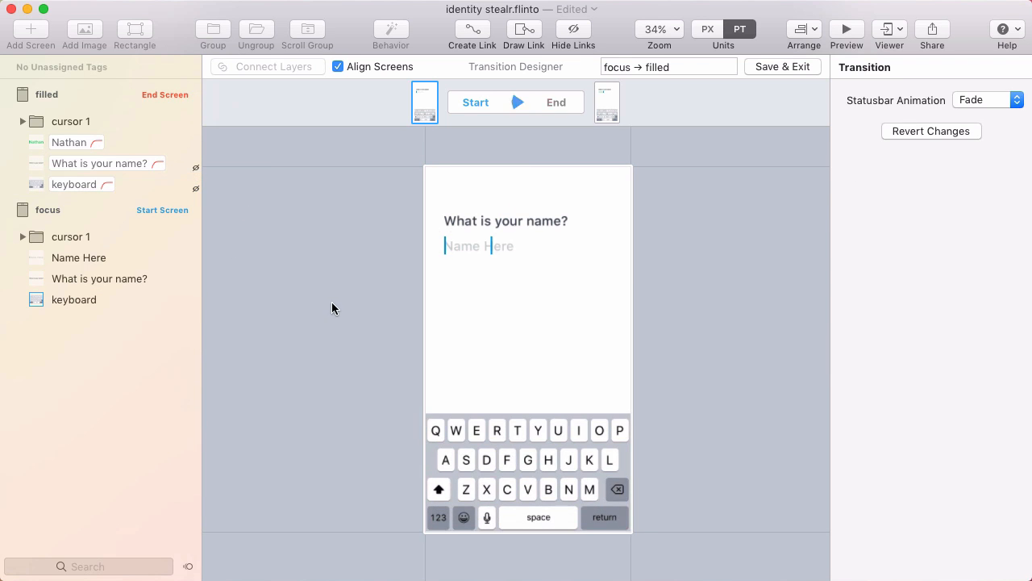
click(469, 246)
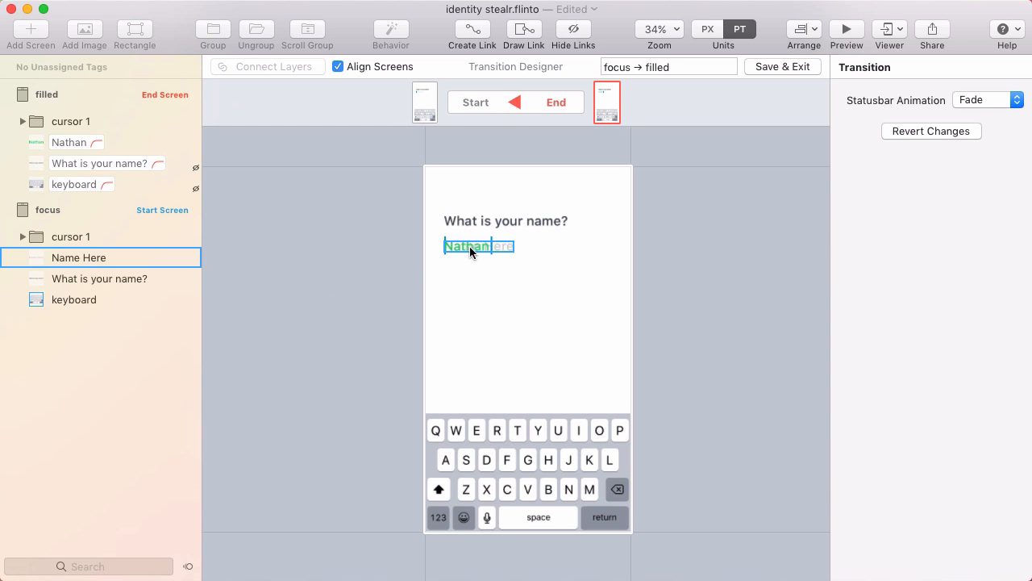
click(500, 250)
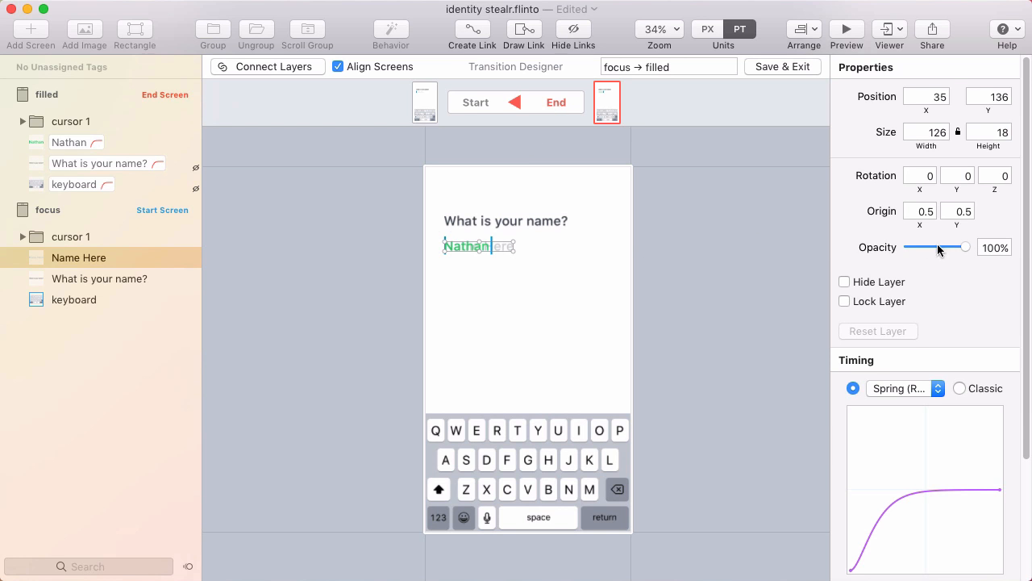
drag(966, 246, 877, 249)
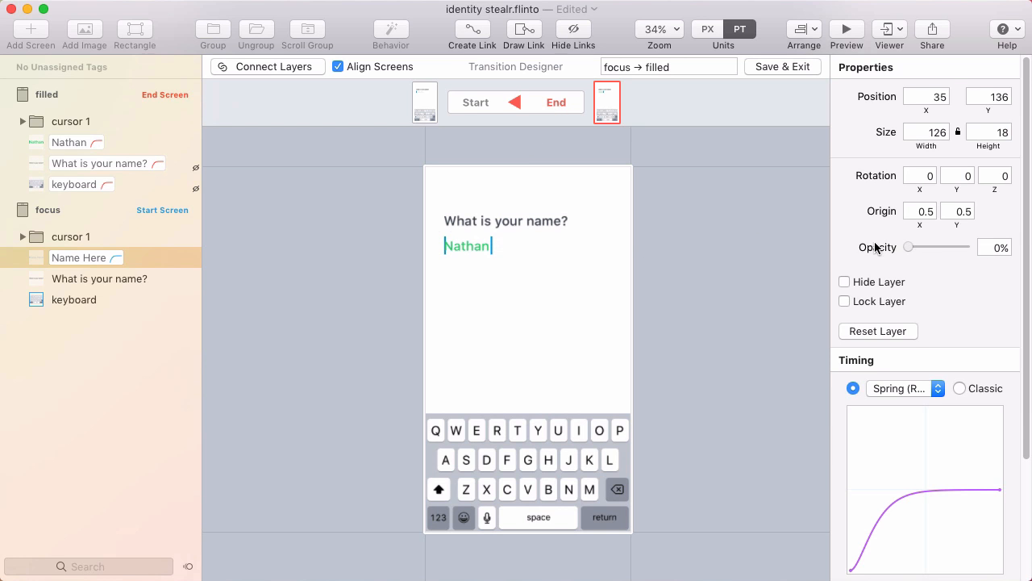
click(647, 243)
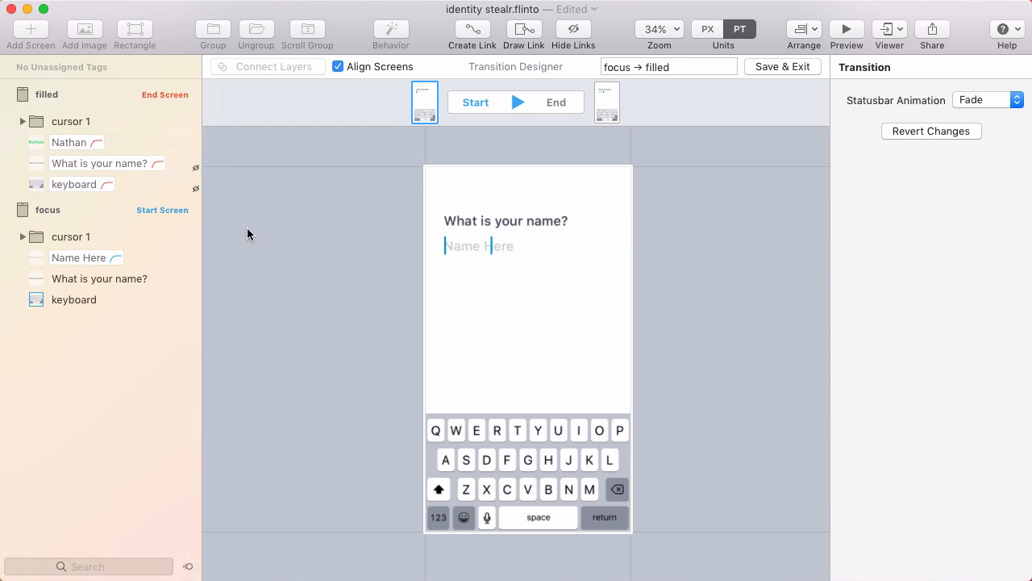
Connect the cursor 1 layers of the filled and focus screens so the cursor moves between its two positions
click(73, 122)
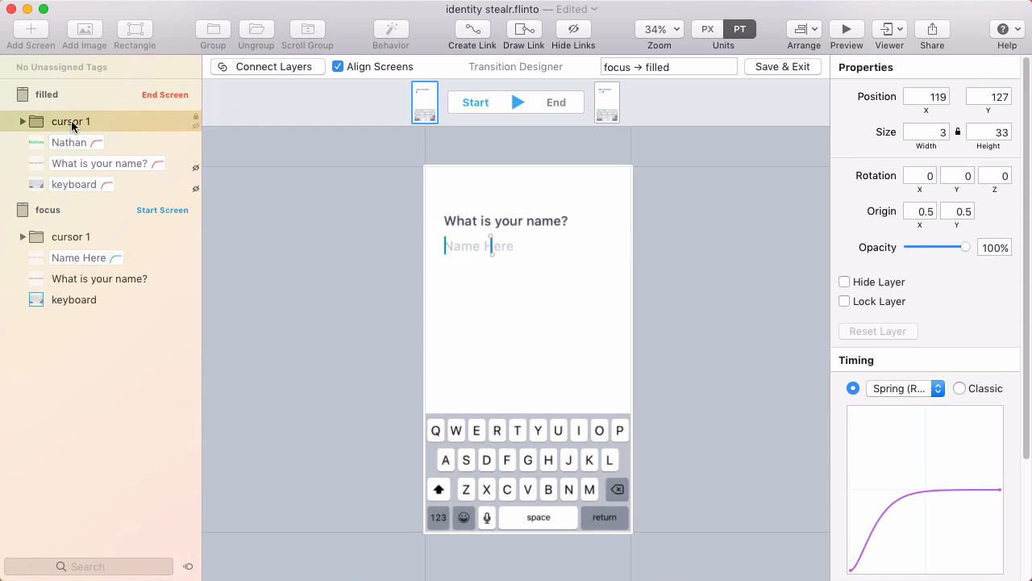
super+click(71, 236)
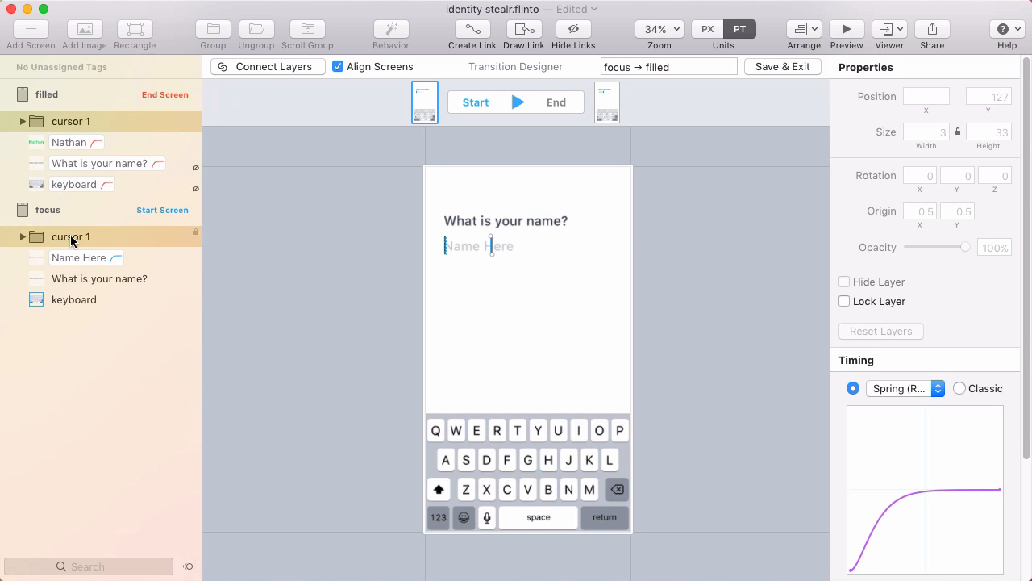
click(244, 68)
click(336, 226)
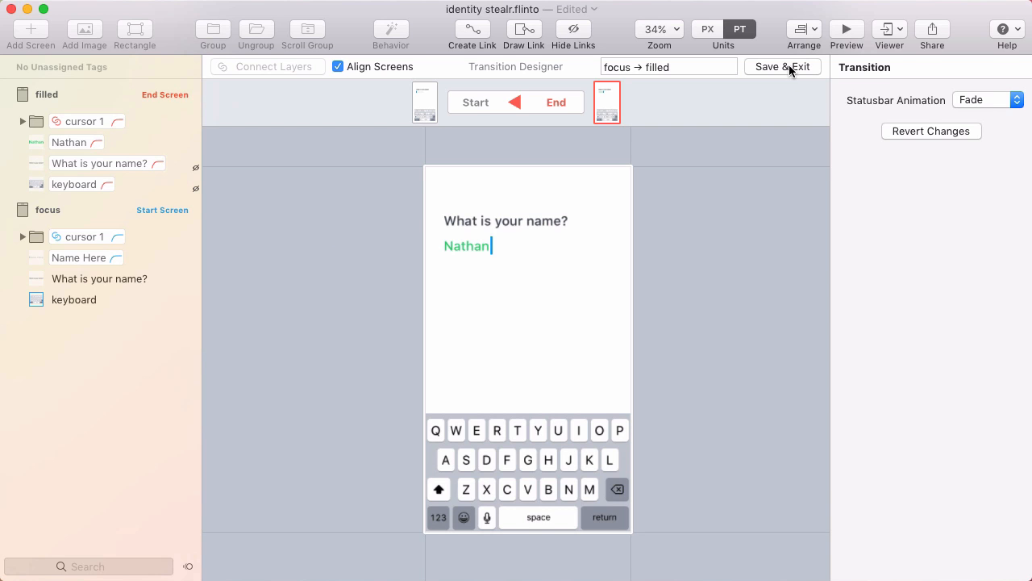
Rename the focus-to-filled transition as "type text"
click(693, 67)
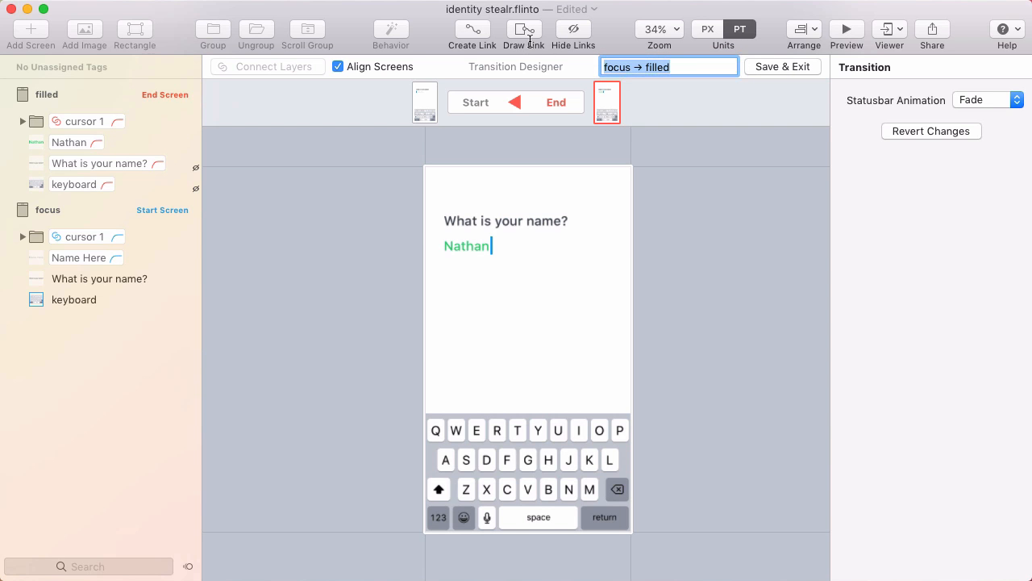
text(type text)
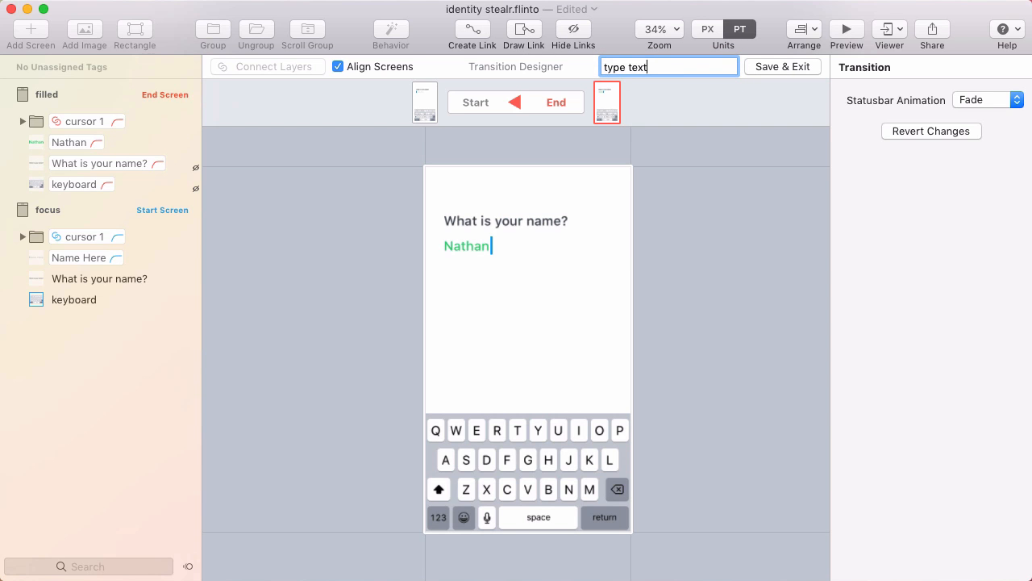
Save the "type text" transition and preview the focus screen, tapping the keyboard to test the change to the filled screen
click(783, 67)
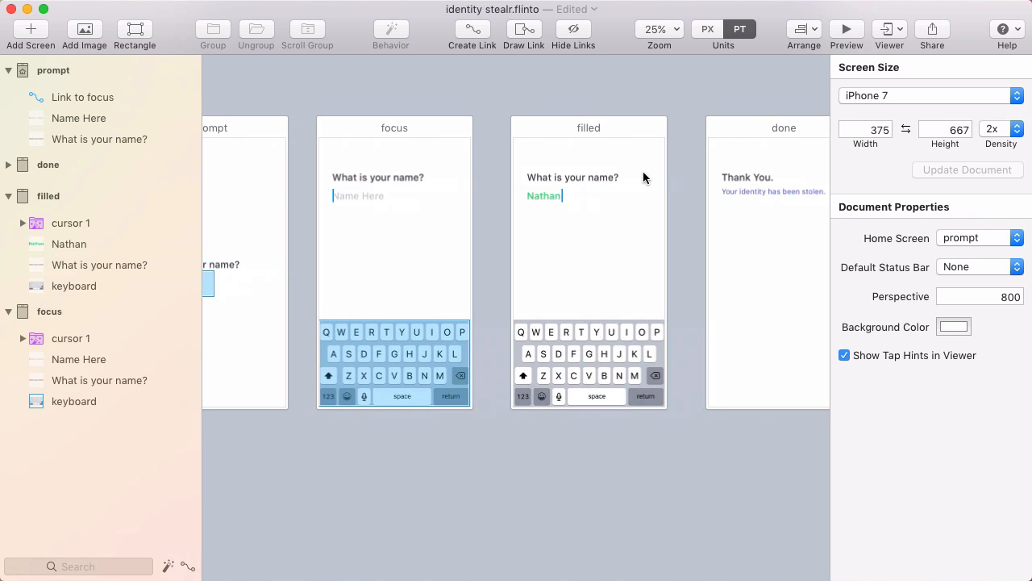
click(399, 129)
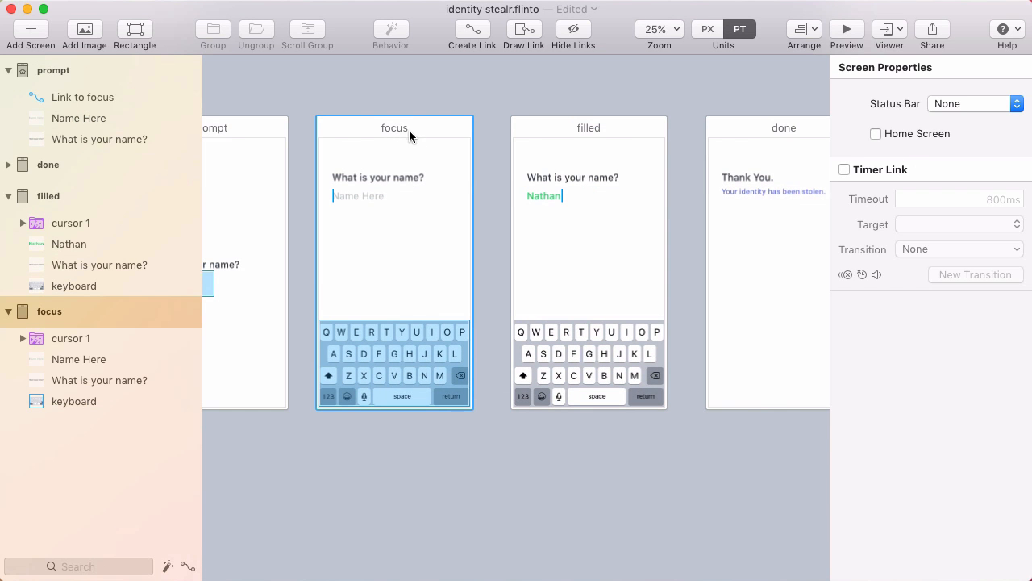
click(847, 30)
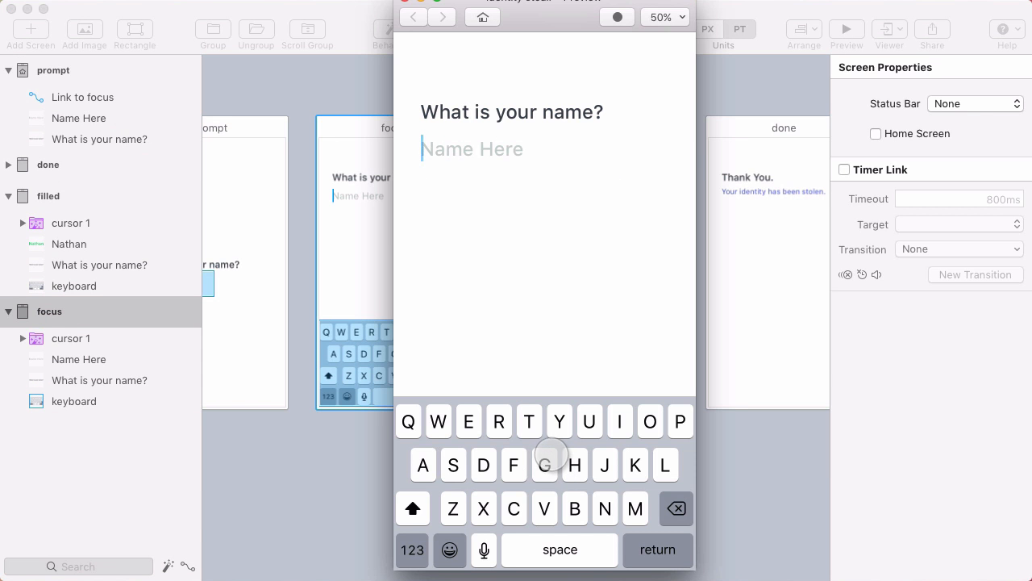
click(550, 462)
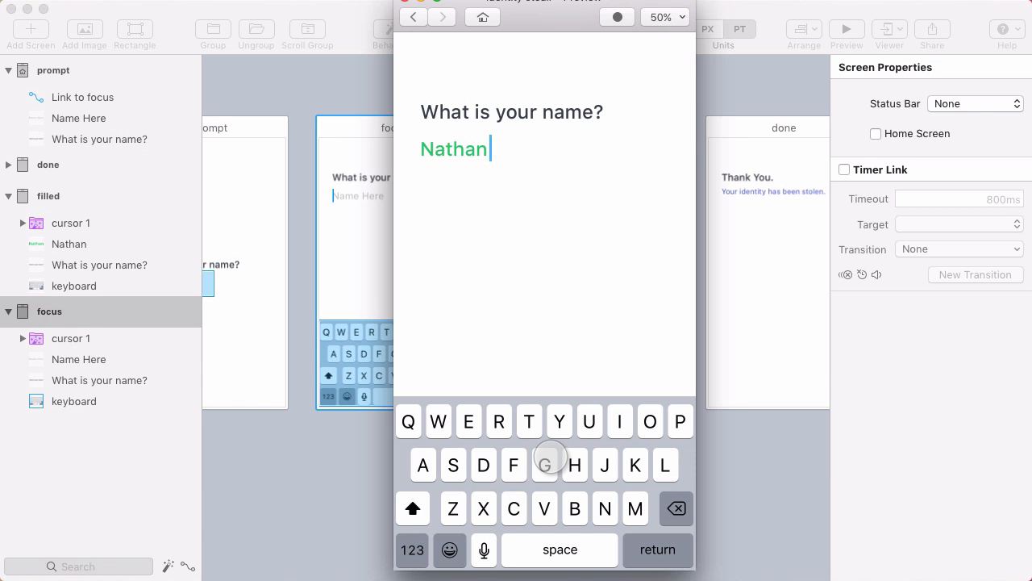
click(412, 17)
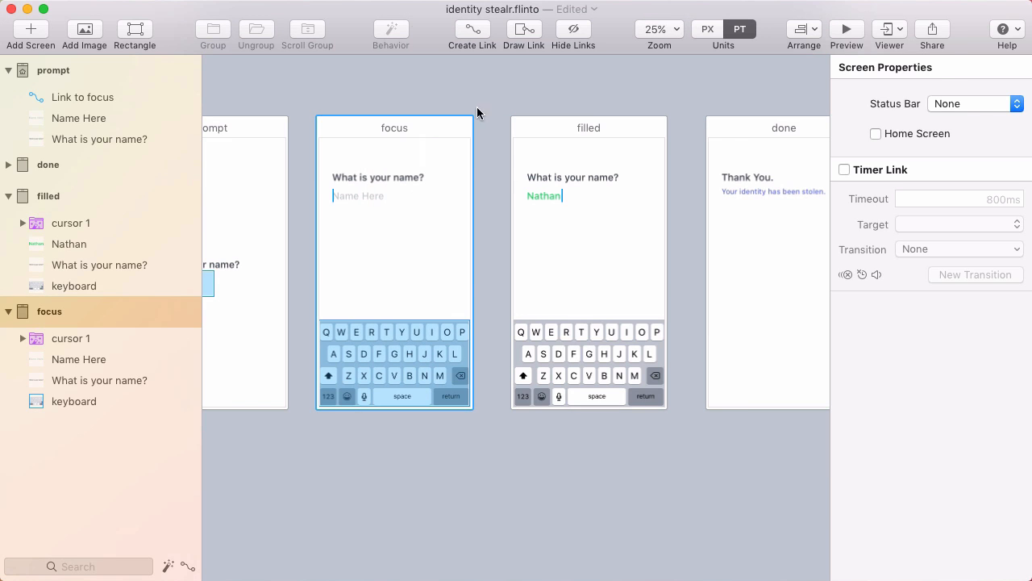
click(405, 3)
Draw a tap link about 119 × 75 over the filled screen's return key, target the done screen, and create a new transition for it
click(567, 343)
scroll(567, 344, right, 5)
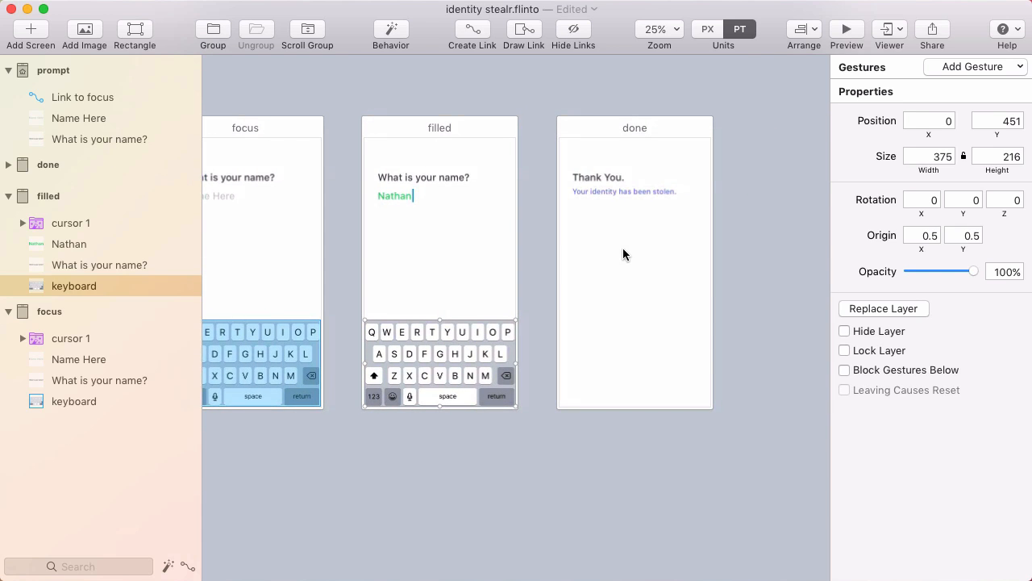
click(533, 40)
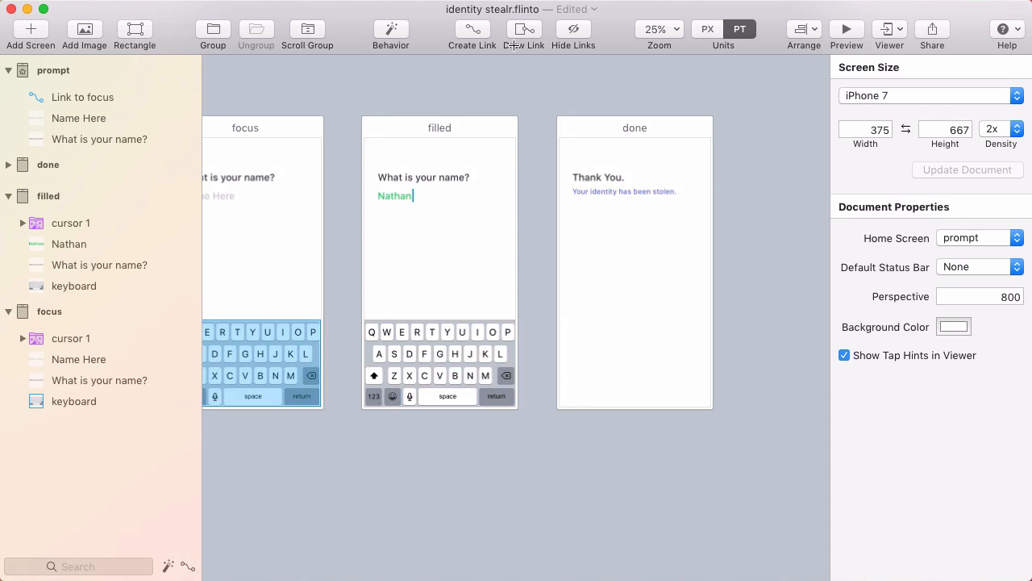
mouse_move(468, 377)
mouse_down()
mouse_move(521, 412)
mouse_move(666, 259)
mouse_move(617, 269)
mouse_move(614, 262)
mouse_up()
click(498, 403)
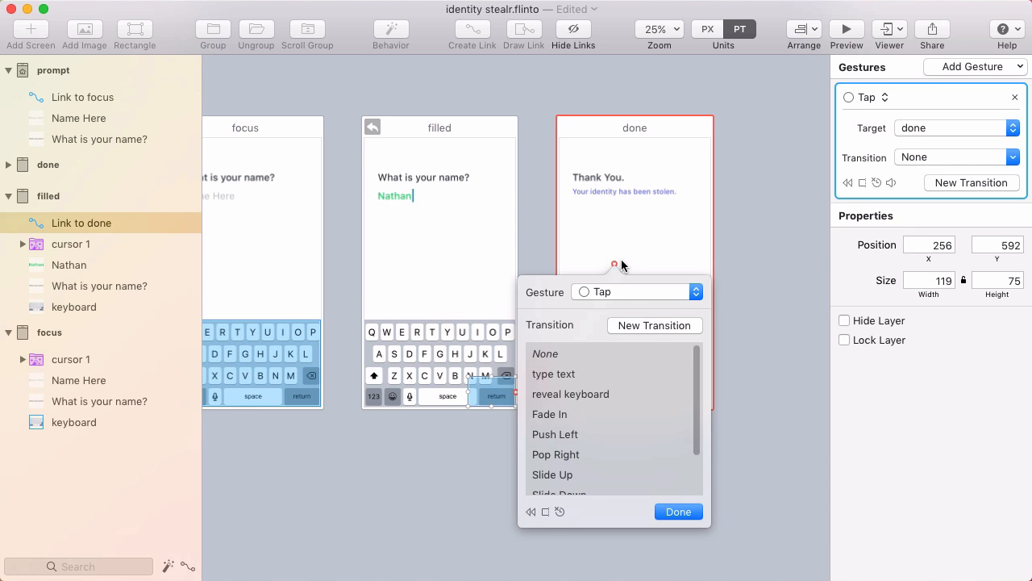
click(649, 326)
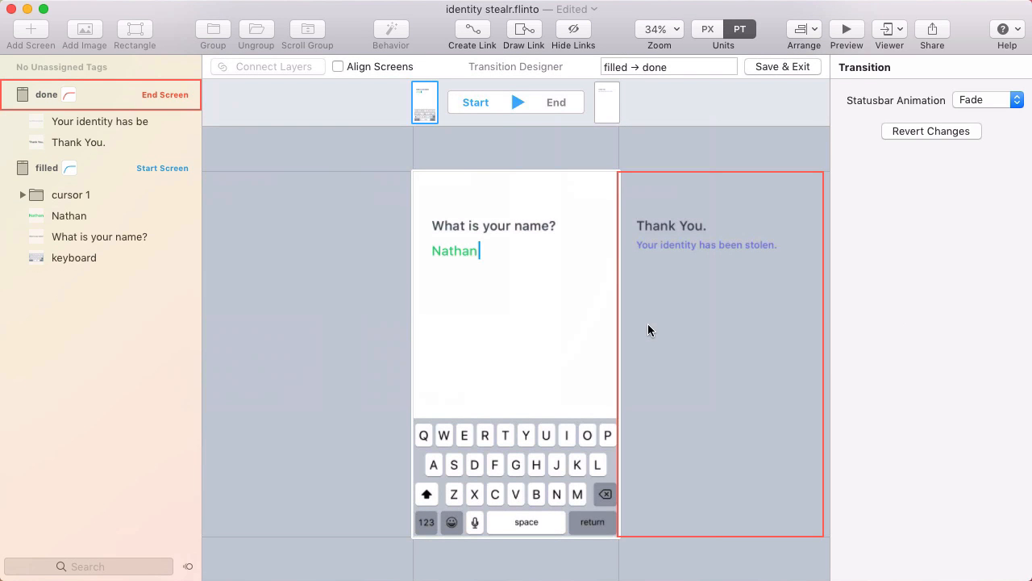
Align the two screens, move the keyboard layer to Y 667 below the screen in the end state, and play the transition
click(338, 67)
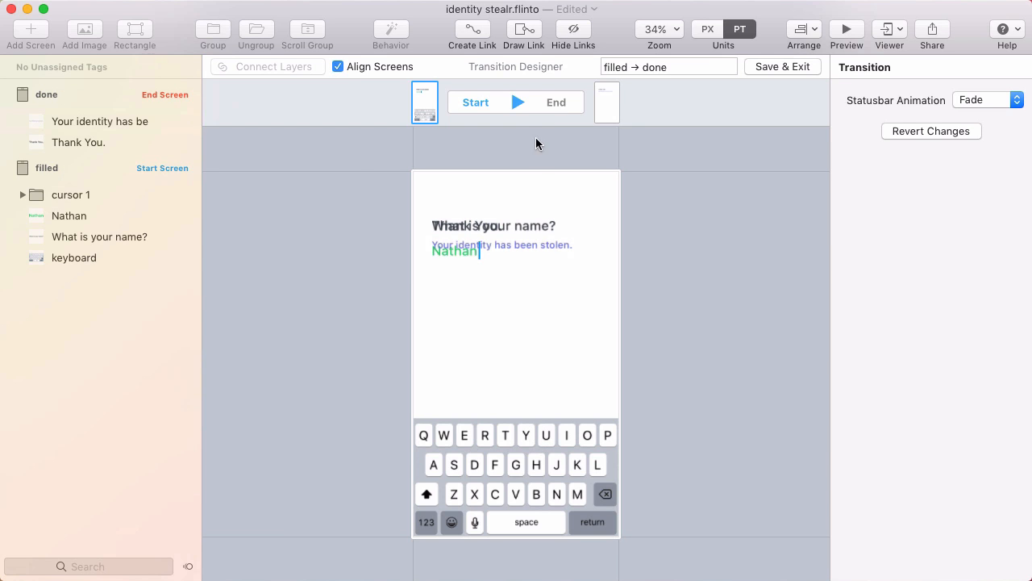
click(561, 103)
drag(505, 430, 514, 546)
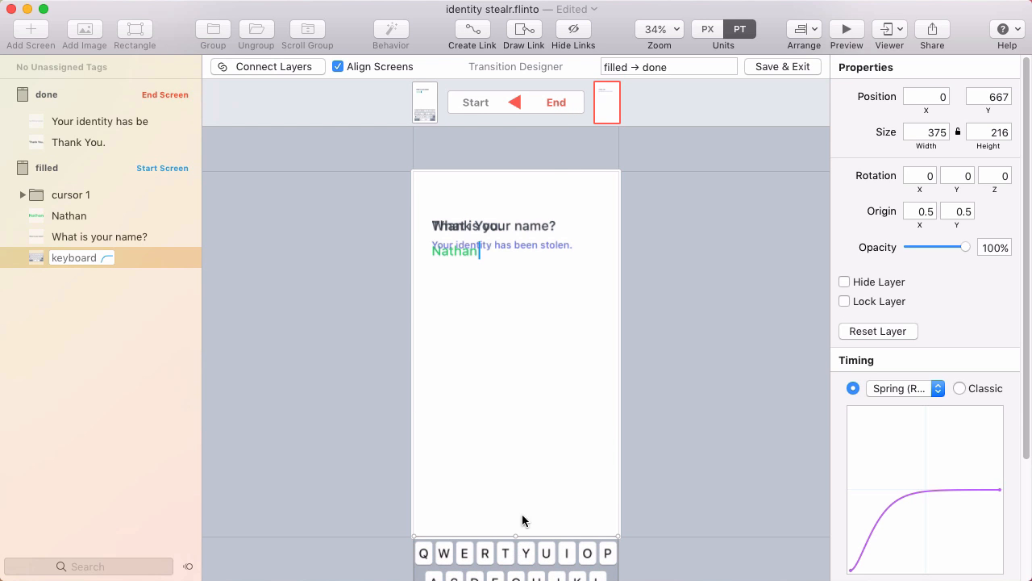
click(513, 102)
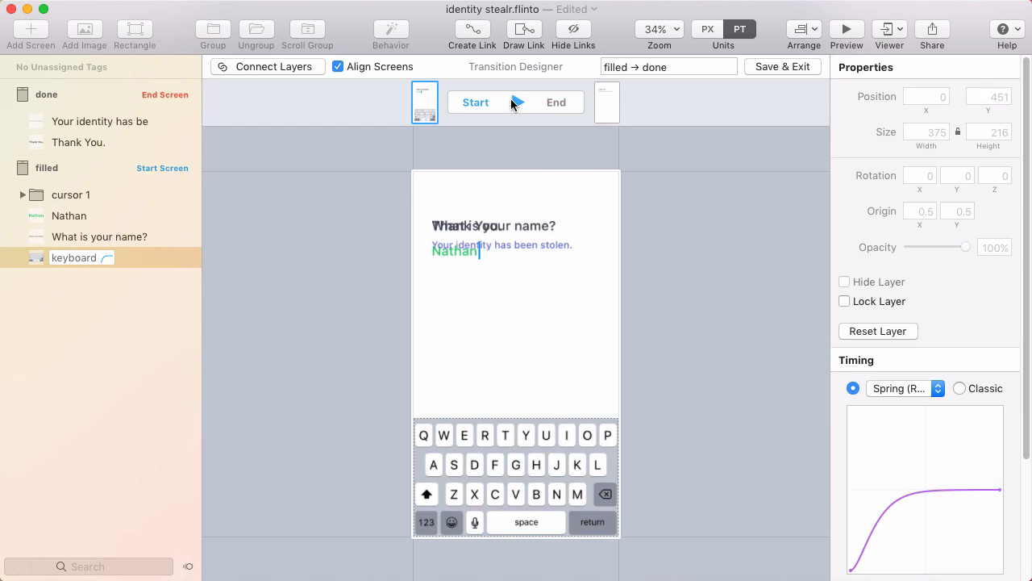
click(513, 102)
click(511, 103)
In the start state, move both done-screen text layers above the screen, set their opacity to 0%, and play the transition
click(486, 226)
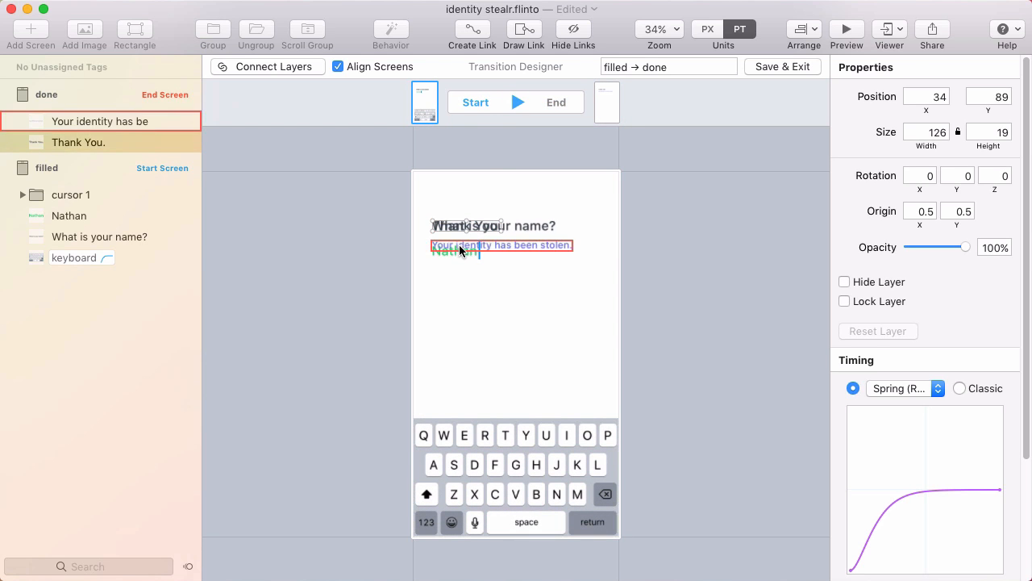
shift+click(459, 244)
drag(458, 244, 460, 206)
drag(461, 212, 464, 155)
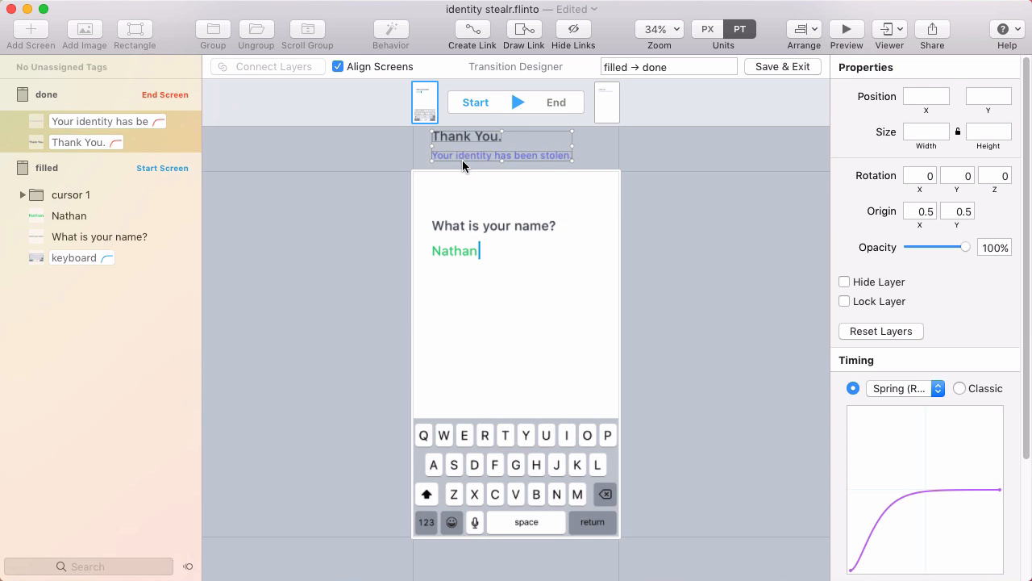
drag(959, 245, 851, 234)
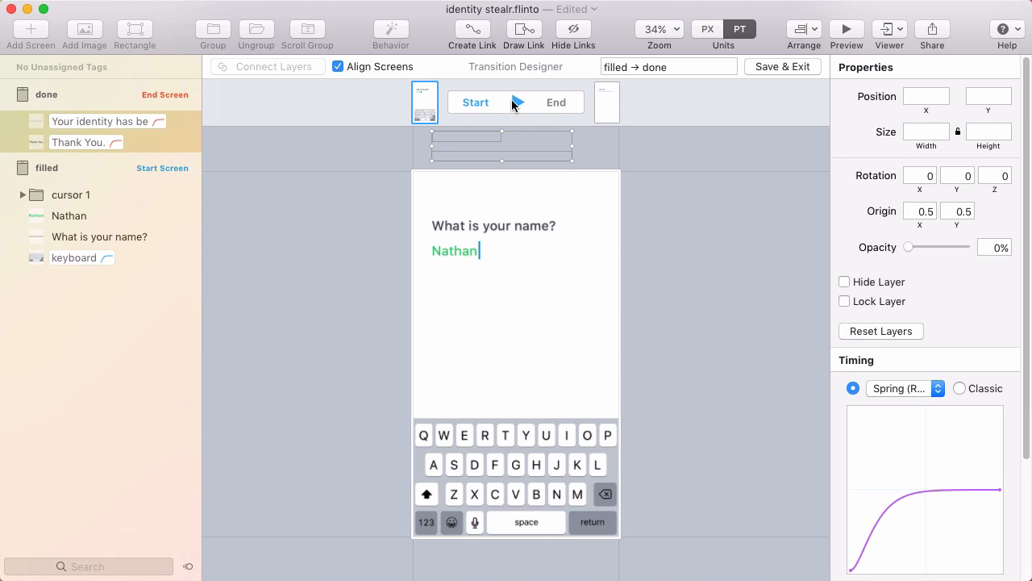
click(514, 100)
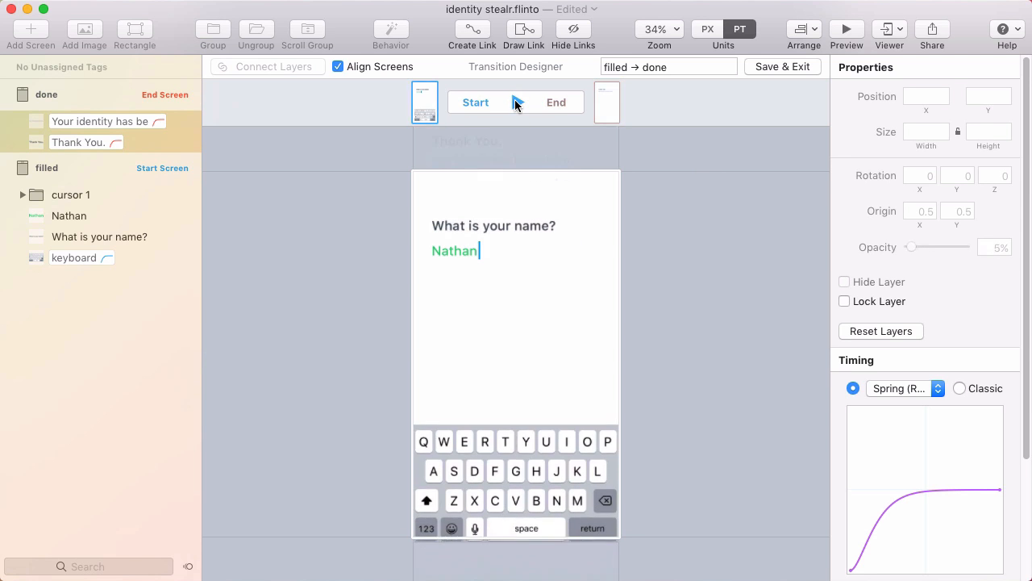
click(515, 103)
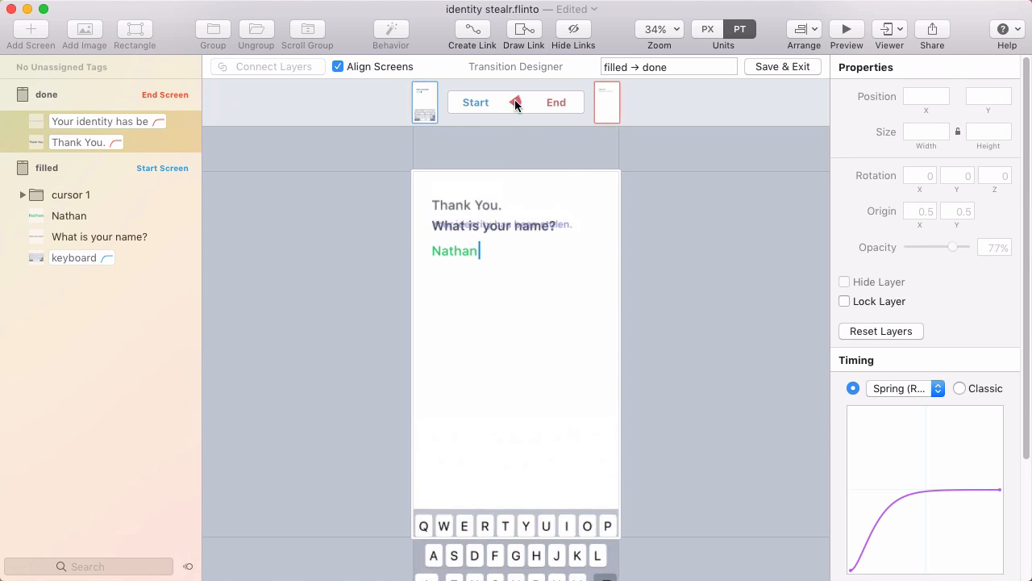
In the end state, move the filled screen's question, name and cursor 1 layers down below the thank-you text and set them to 0% opacity
click(517, 227)
click(517, 234)
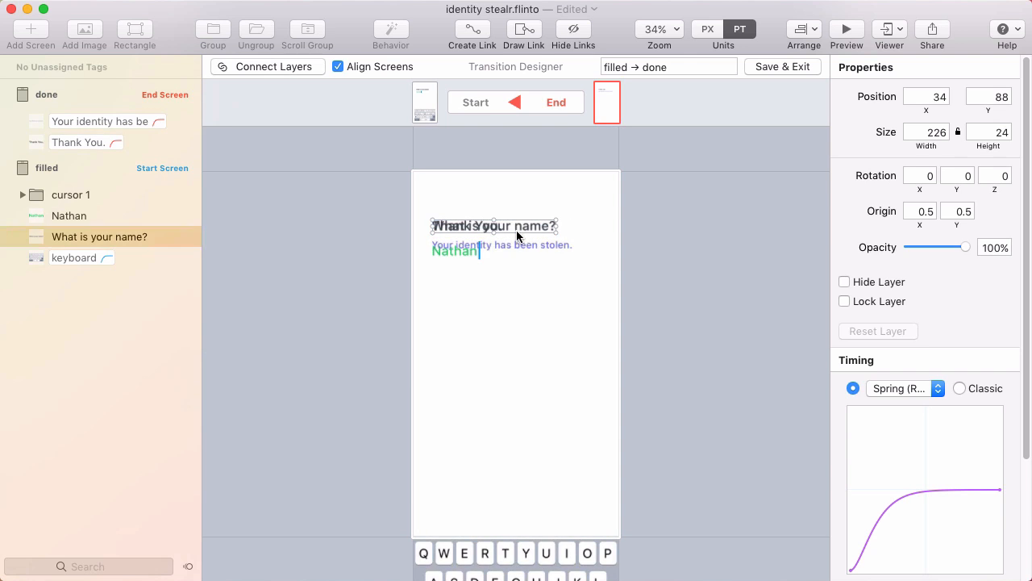
shift+click(454, 252)
shift+click(479, 253)
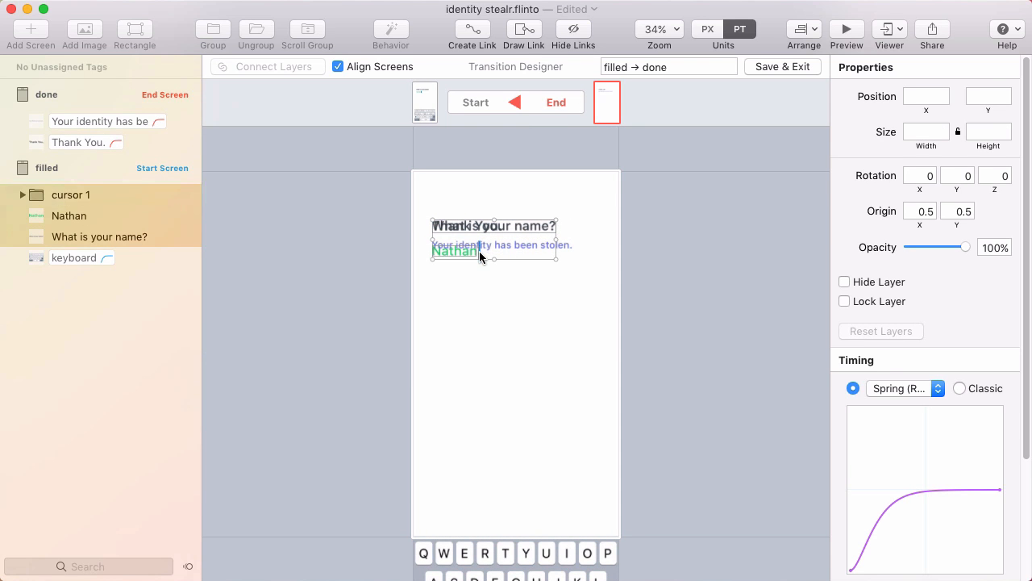
drag(479, 251, 479, 331)
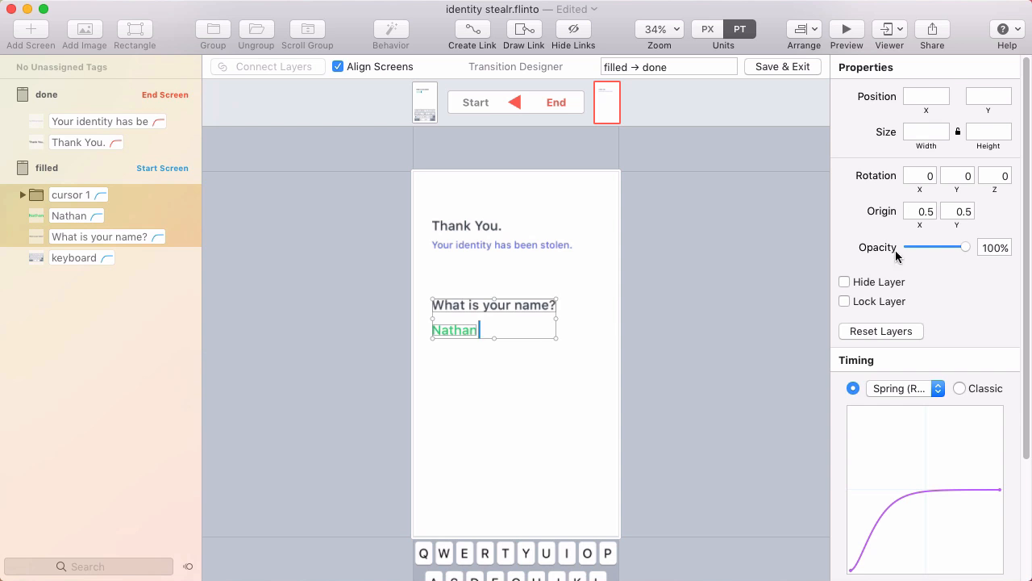
drag(956, 248, 862, 249)
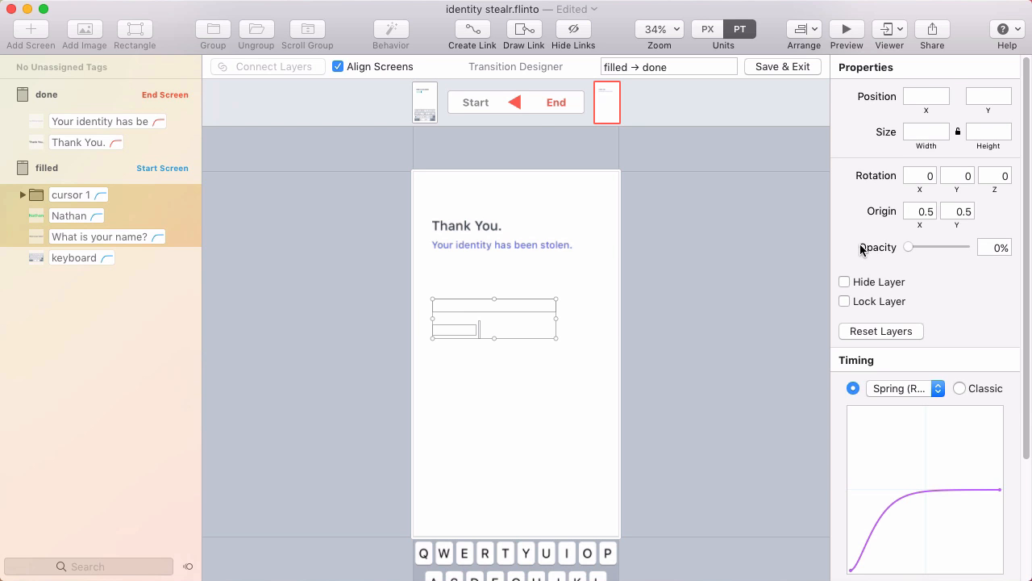
Play the filled-to-done transition in both directions to check it, and save it under its default name
click(514, 100)
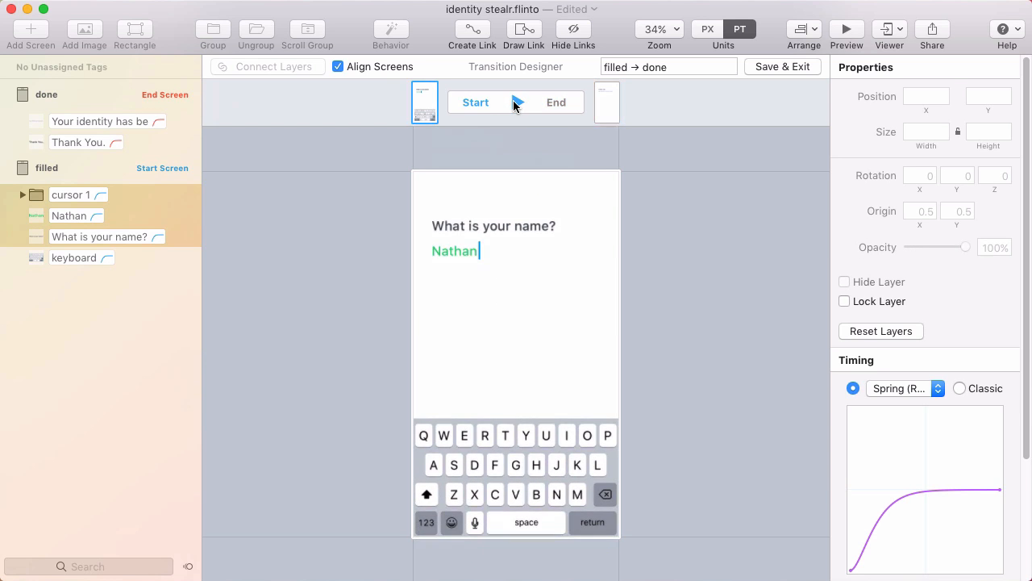
click(512, 100)
click(512, 100)
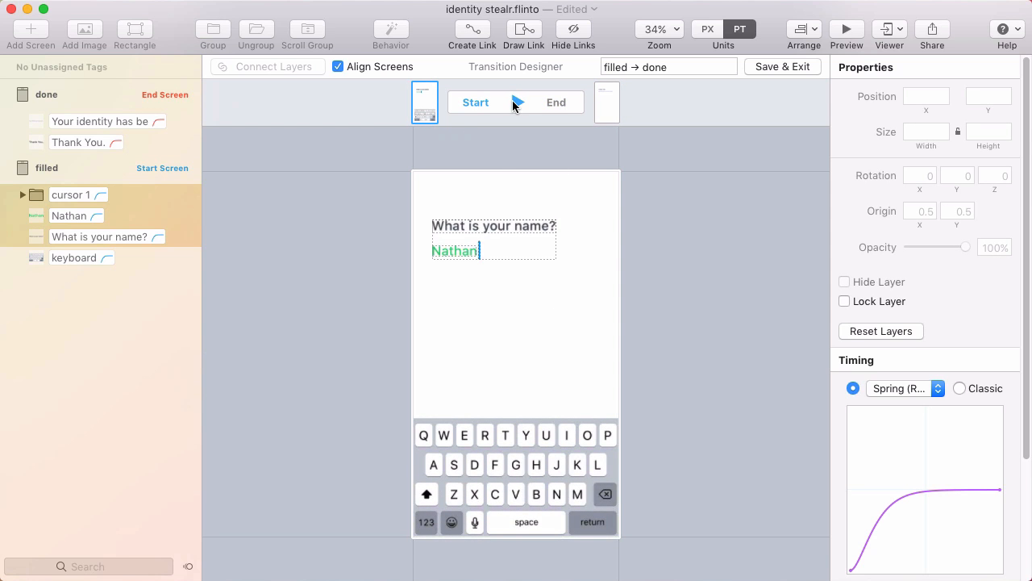
click(512, 100)
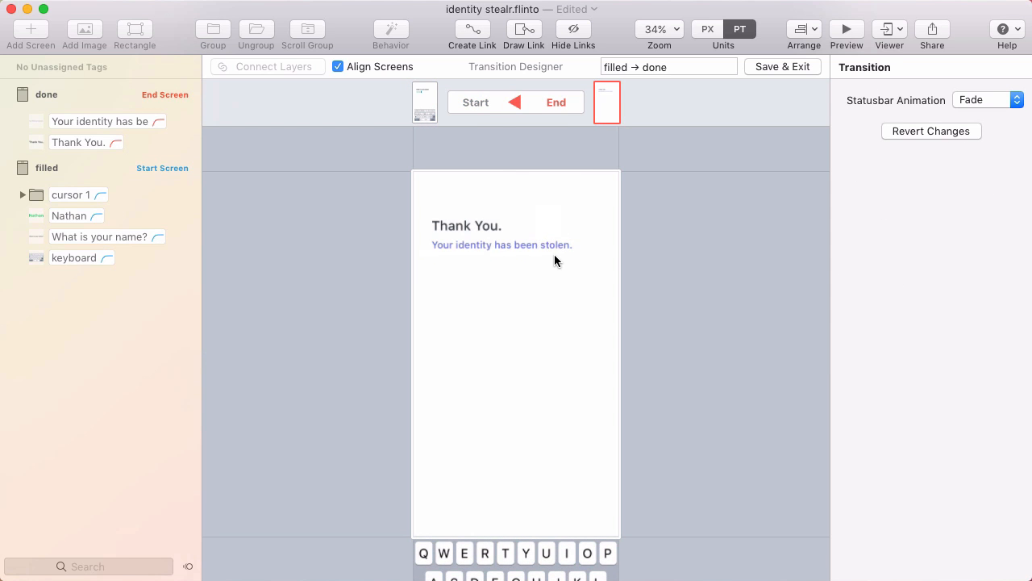
click(681, 68)
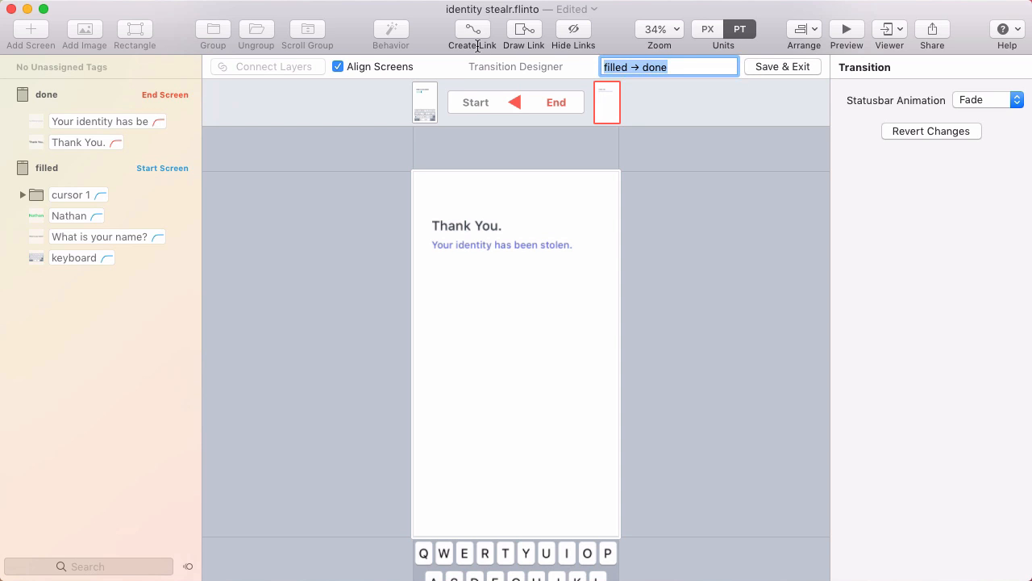
click(784, 68)
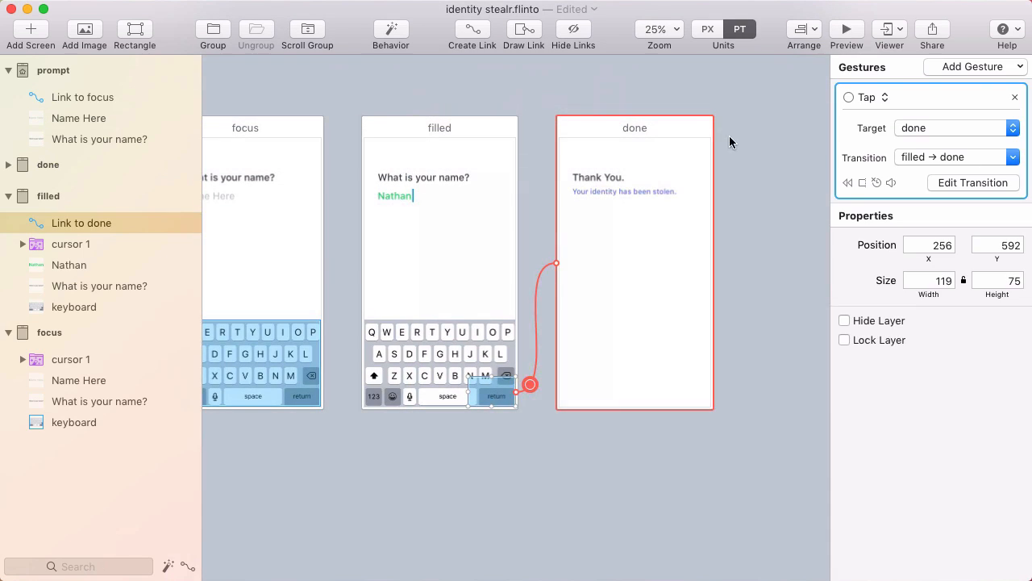
Draw a tap link about 309 × 401 on the done screen below its text, targeting the prompt screen with no transition
click(602, 259)
drag(571, 209, 696, 372)
scroll(364, 296, left, 10)
drag(364, 295, 341, 237)
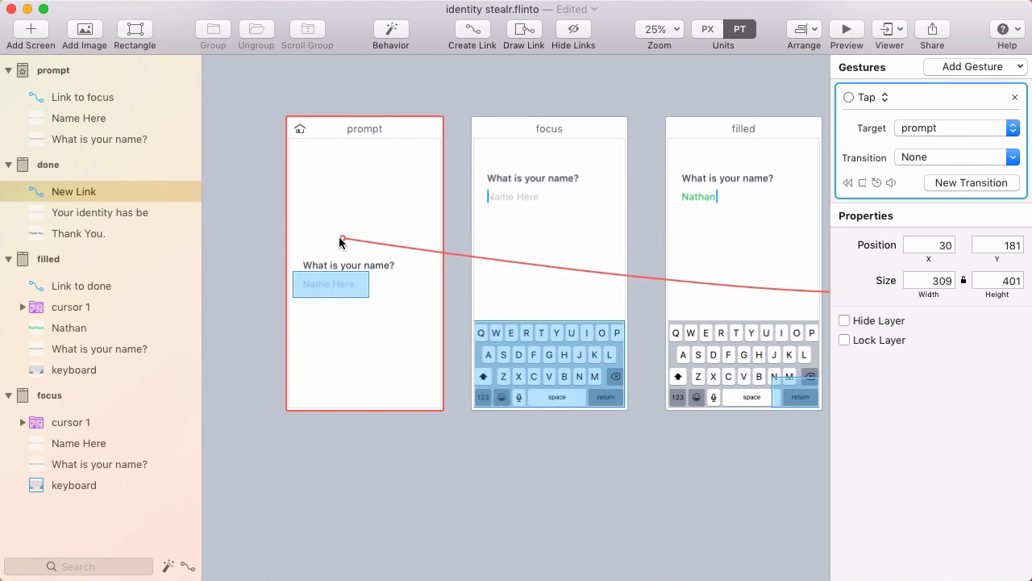
click(402, 486)
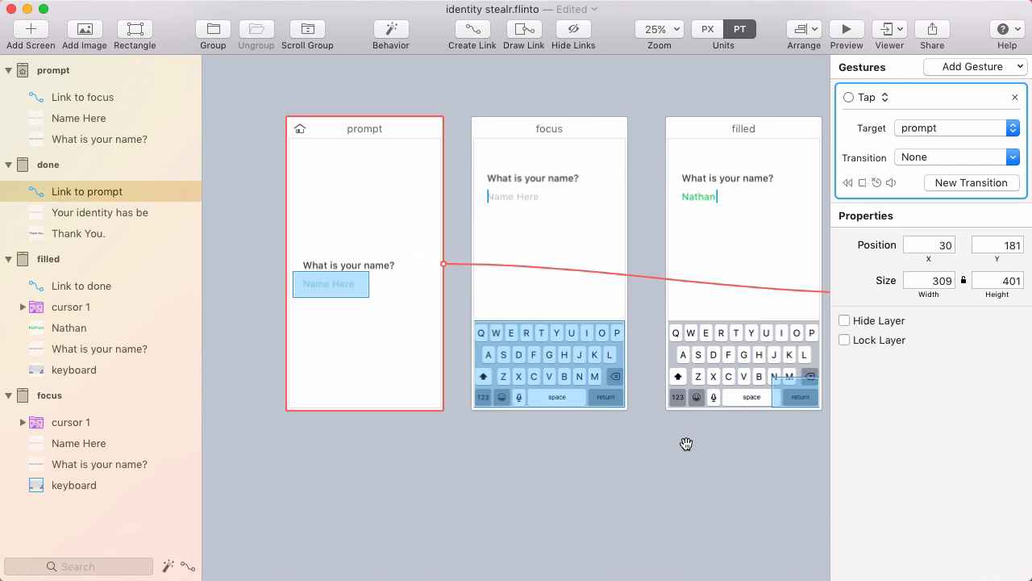
drag(686, 443, 597, 434)
click(467, 442)
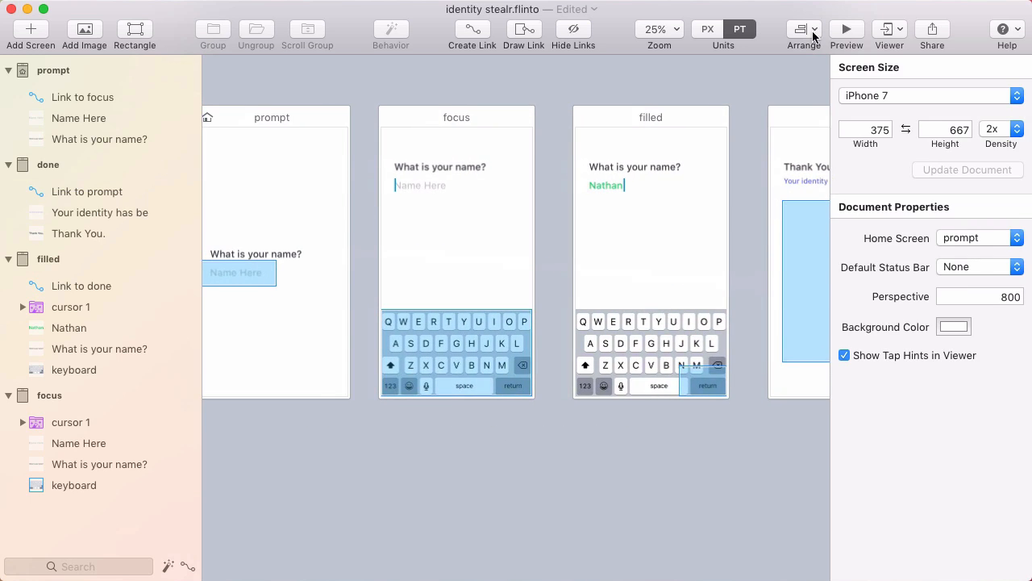
Preview the whole flow from the prompt screen, tapping through the name field, keyboard and return key, and restarting from the done screen
click(846, 31)
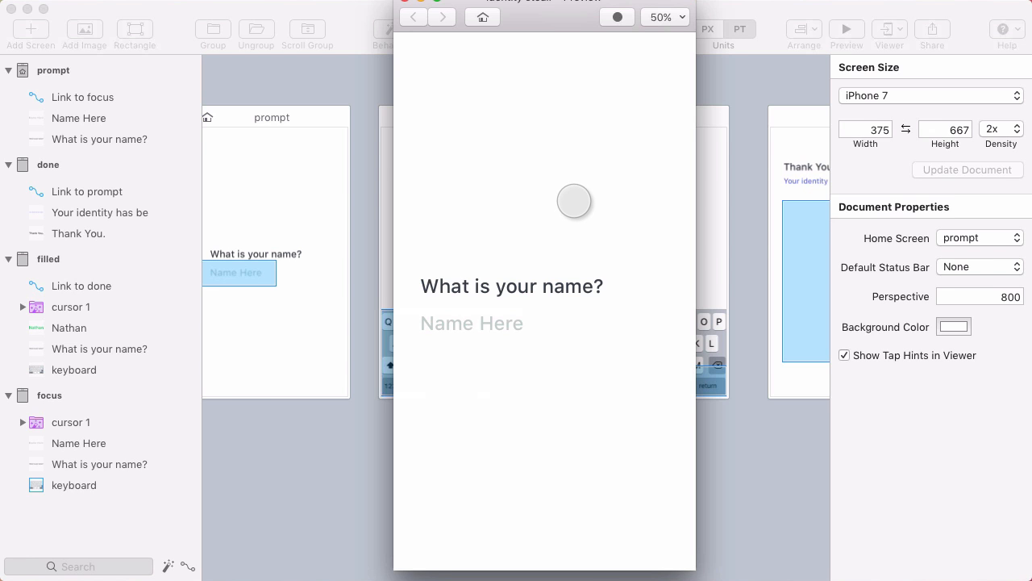
click(463, 324)
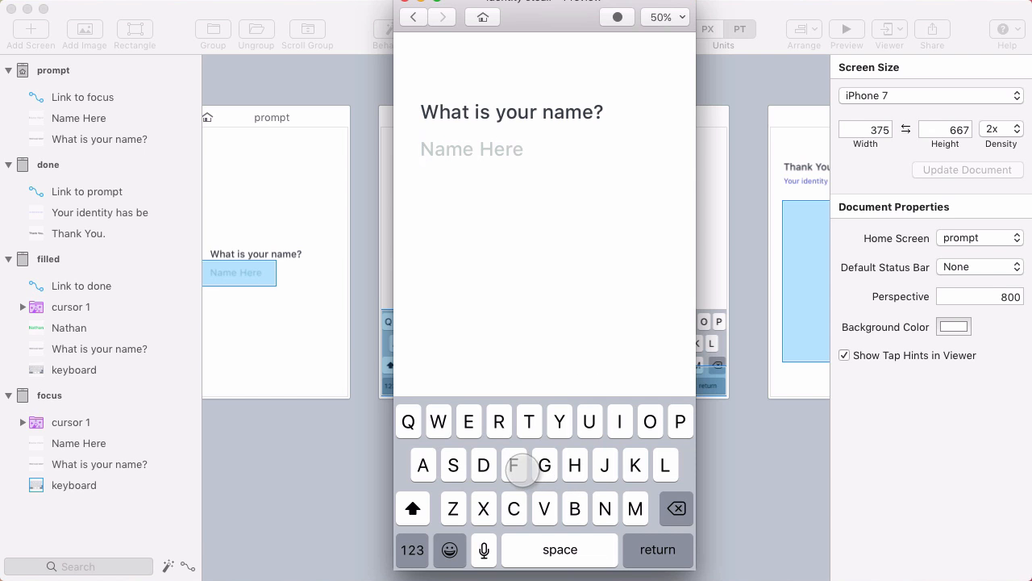
click(528, 470)
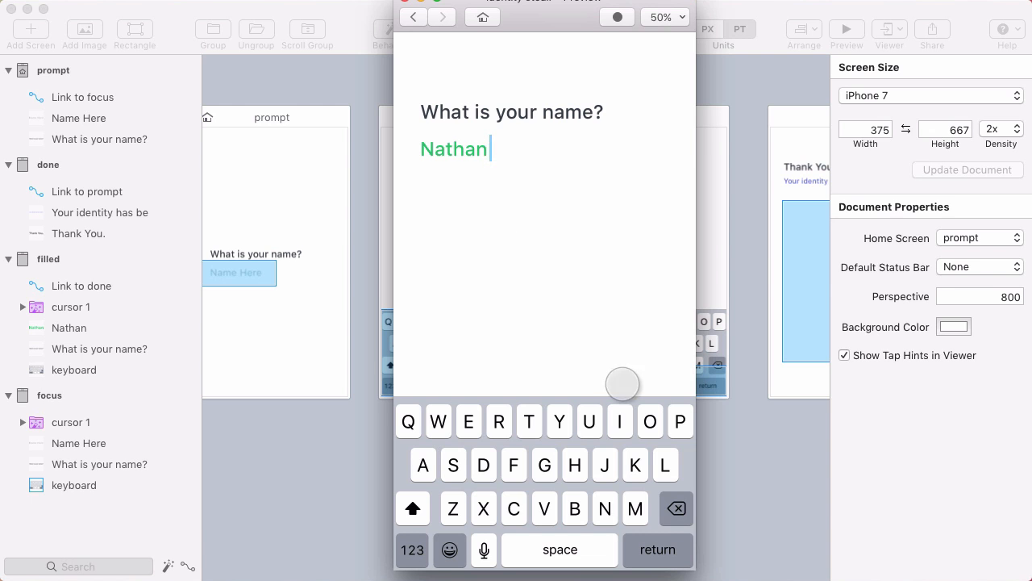
click(651, 549)
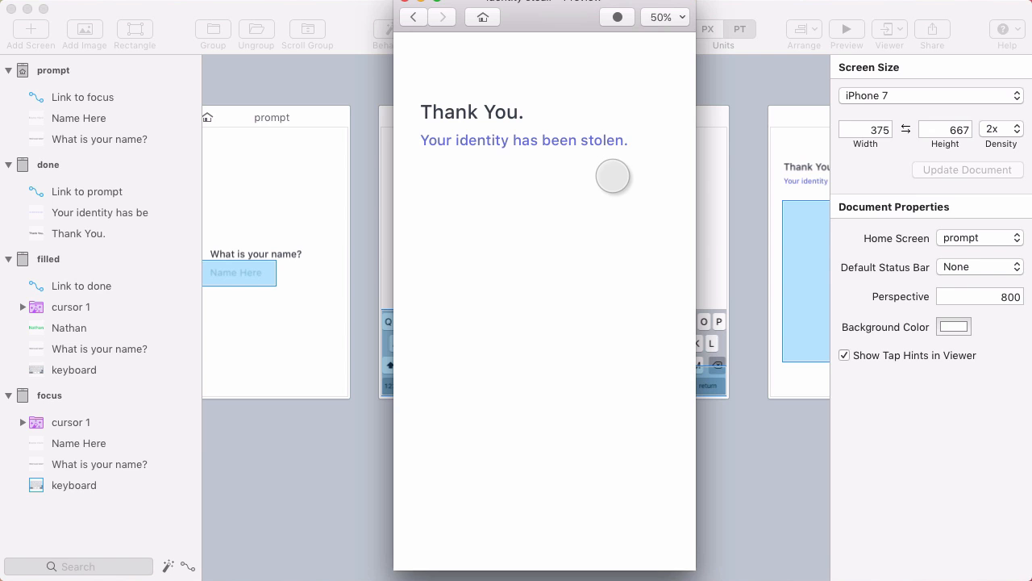
click(525, 323)
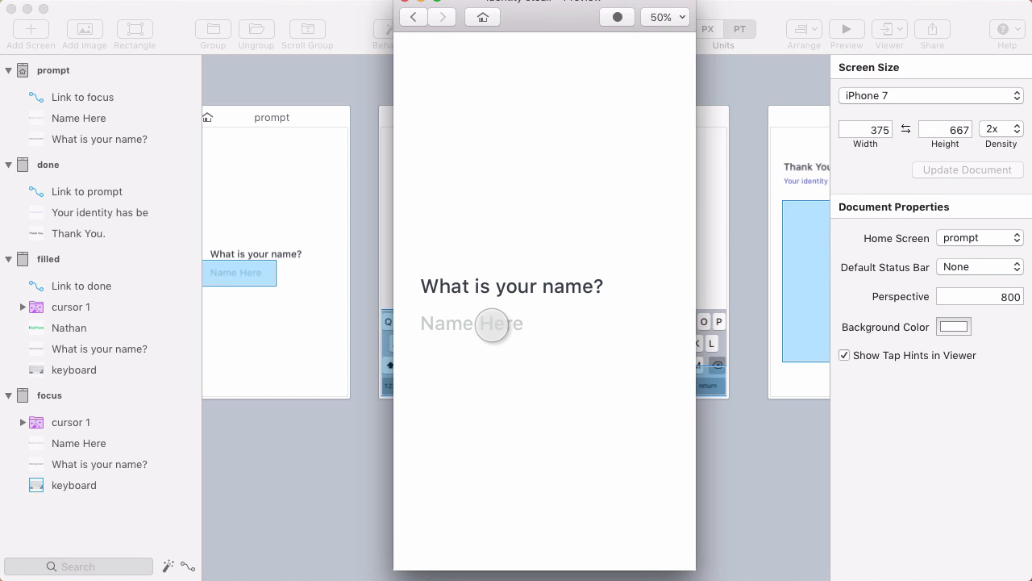
click(459, 327)
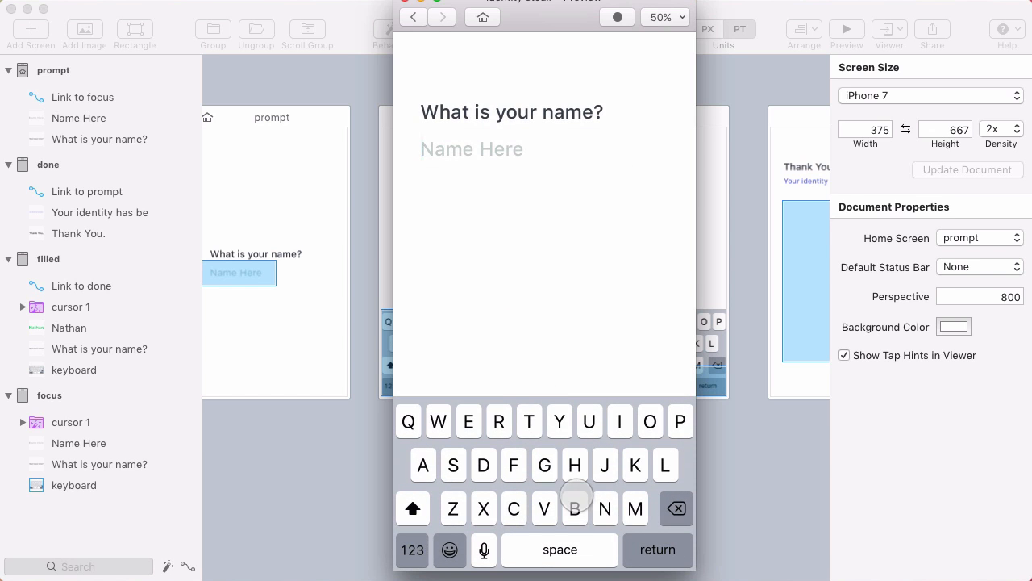
click(576, 501)
click(651, 548)
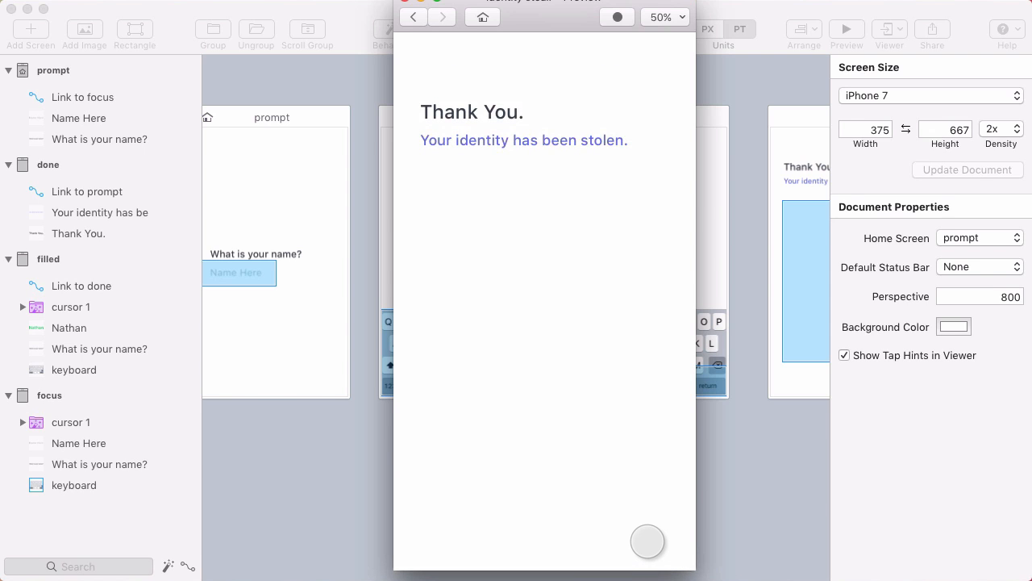